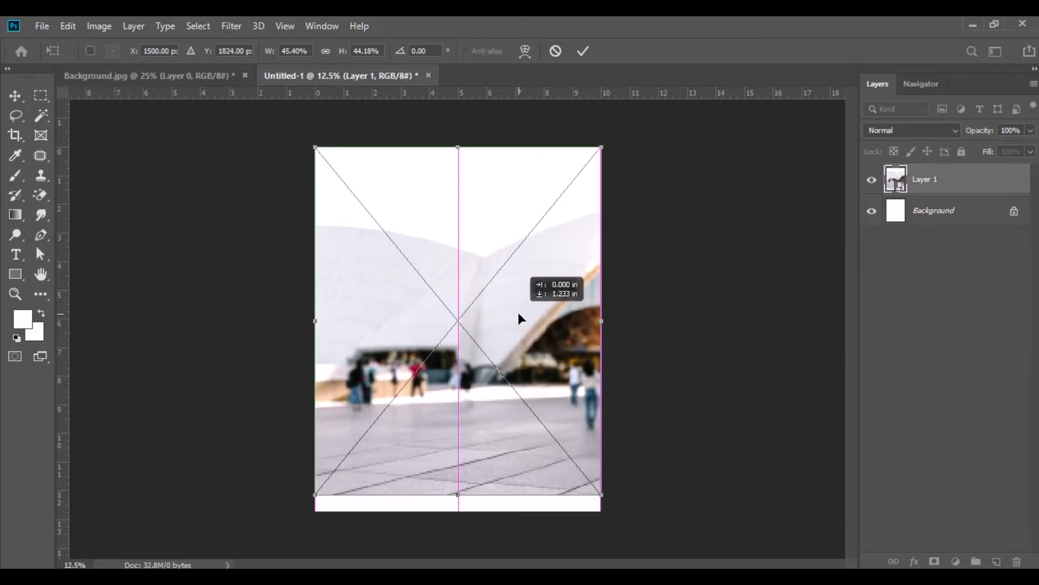
# - Finish fitting the plaza photo to the canvas in Untitled-1 and close Background.jpg without saving
pyautogui.moveTo(458, 163); pyautogui.dragTo(458, 148)
pyautogui.press('Return')
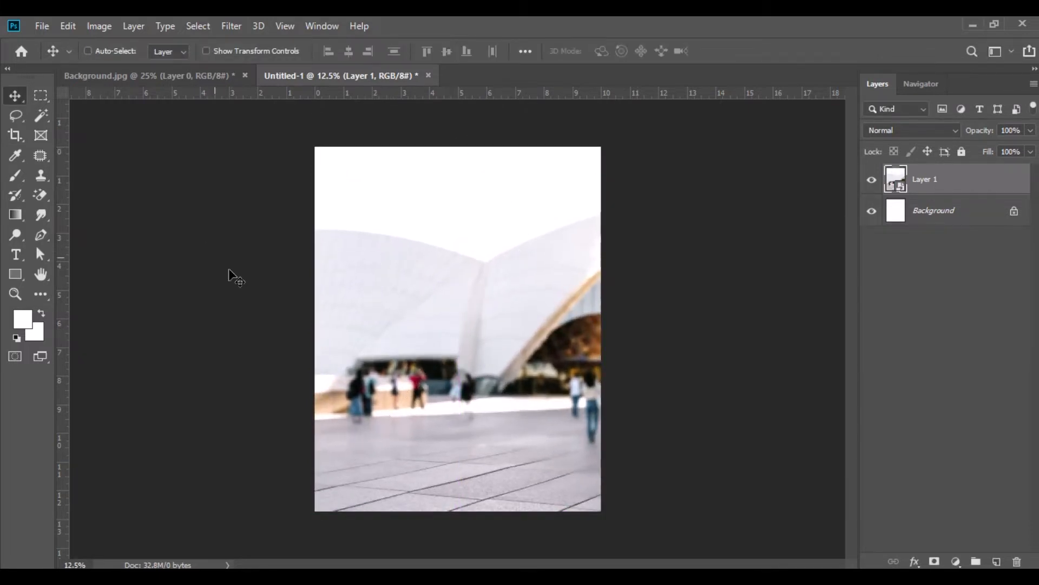
pyautogui.click(245, 78)
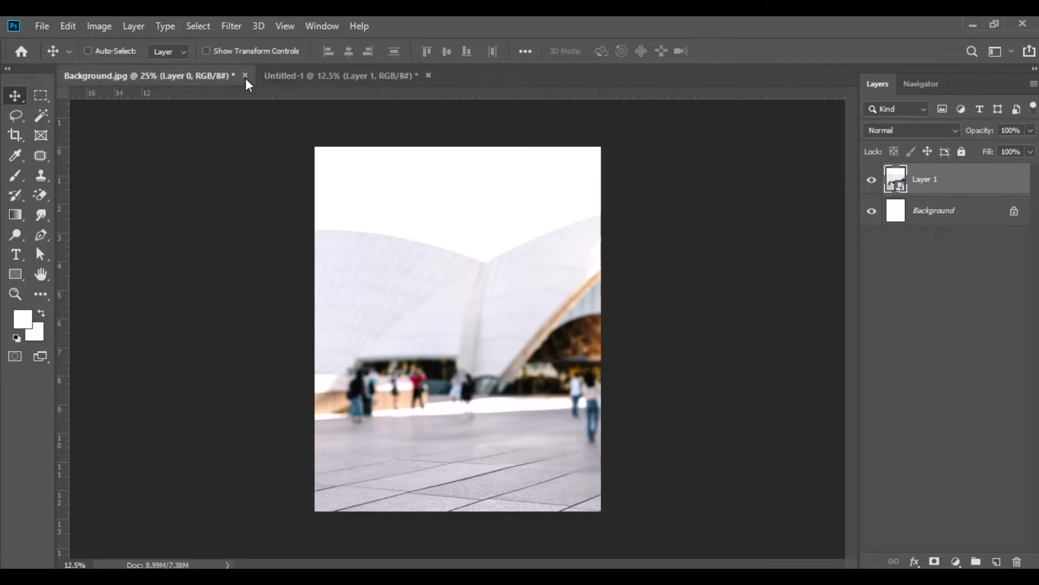
pyautogui.click(245, 76)
pyautogui.click(506, 239)
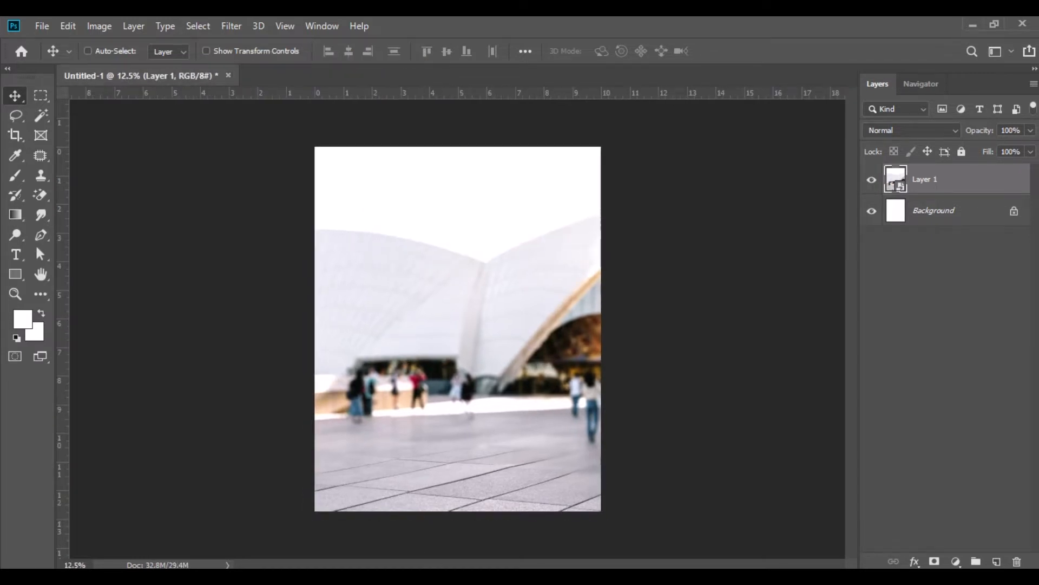
# - Open cycle.png from the file explorer and convert its layer to a Smart Object
pyautogui.hotkey('alt', 'Tab')
pyautogui.moveTo(269, 246); pyautogui.dragTo(326, 84)
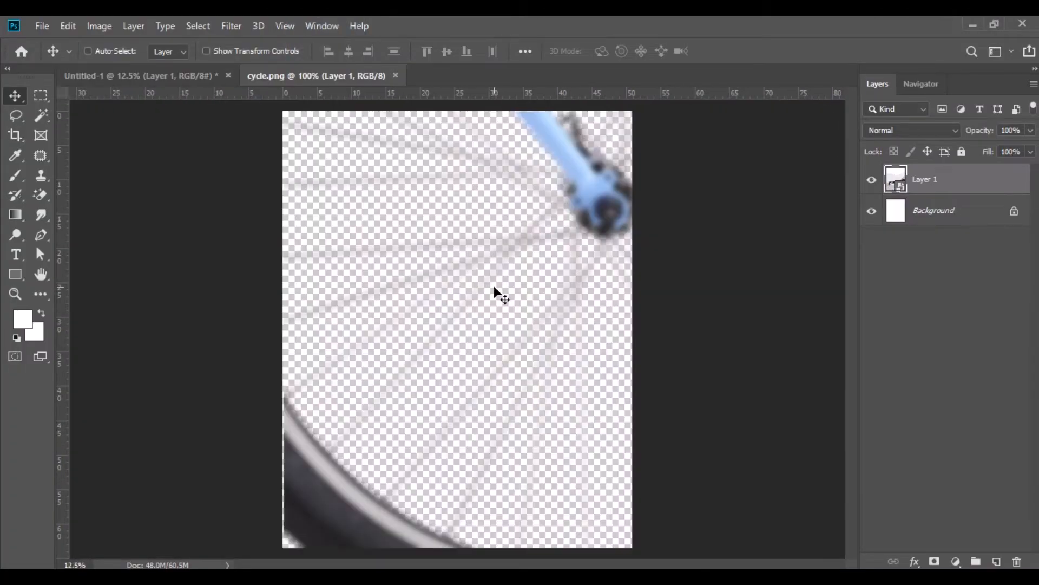
pyautogui.rightClick(943, 176)
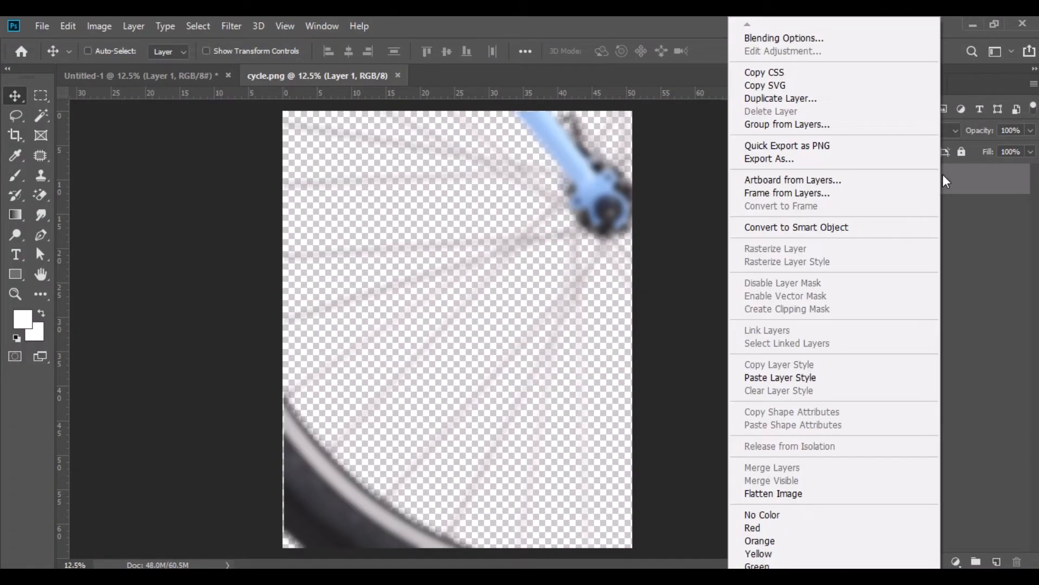
pyautogui.click(823, 233)
# - Bring the cycle layer into Untitled-1 and scale it to fill the canvas, at 19.73% width and 20.05% height
pyautogui.moveTo(587, 274); pyautogui.dragTo(465, 293)
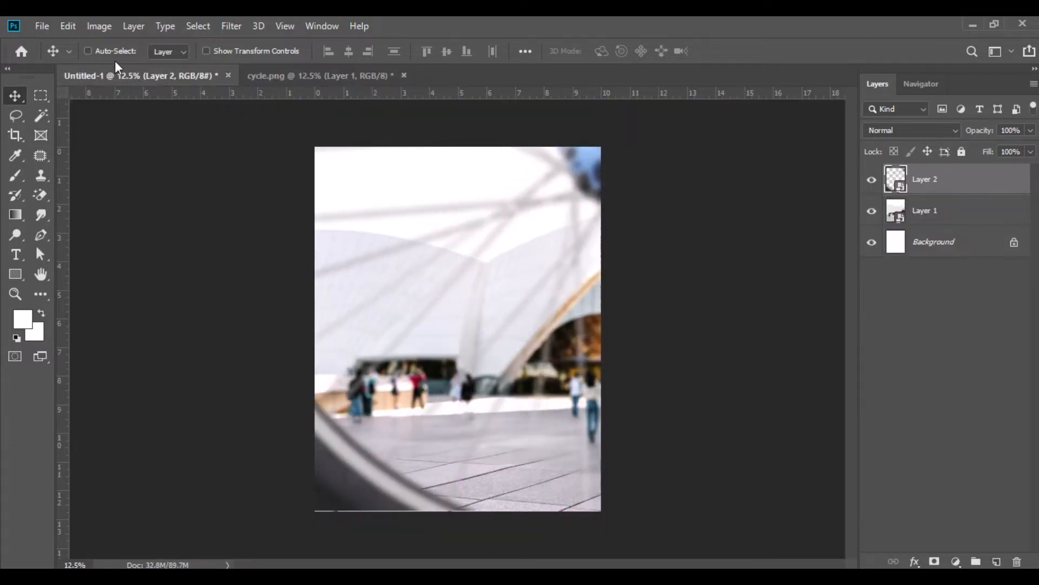
pyautogui.click(70, 26)
pyautogui.click(185, 355)
pyautogui.moveTo(343, 52); pyautogui.dragTo(339, 51)
pyautogui.moveTo(443, 200); pyautogui.dragTo(439, 227)
pyautogui.moveTo(590, 319); pyautogui.dragTo(602, 319)
pyautogui.moveTo(458, 492); pyautogui.dragTo(455, 512)
pyautogui.press('Return')
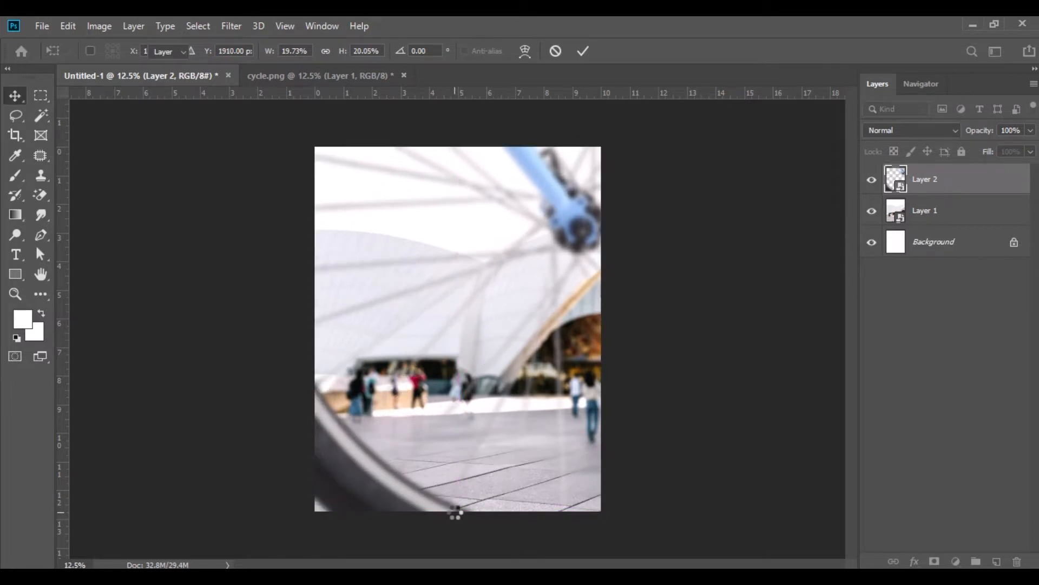
# - Open Layer 1 in the Camera Raw Filter, lower Highlights to about -59, raise Shadows and Clarity, and lower Blacks
pyautogui.click(939, 216)
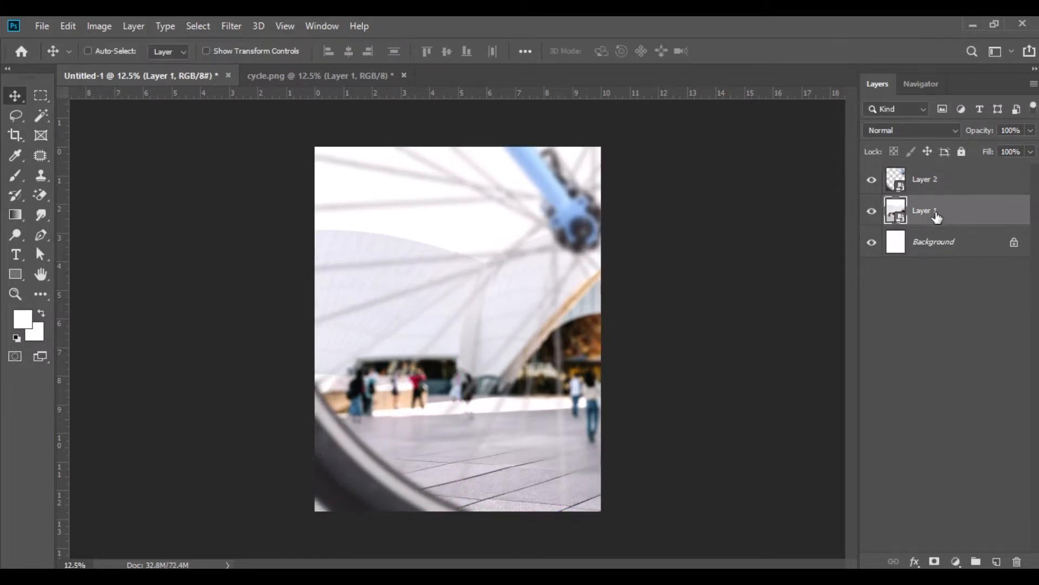
pyautogui.click(232, 26)
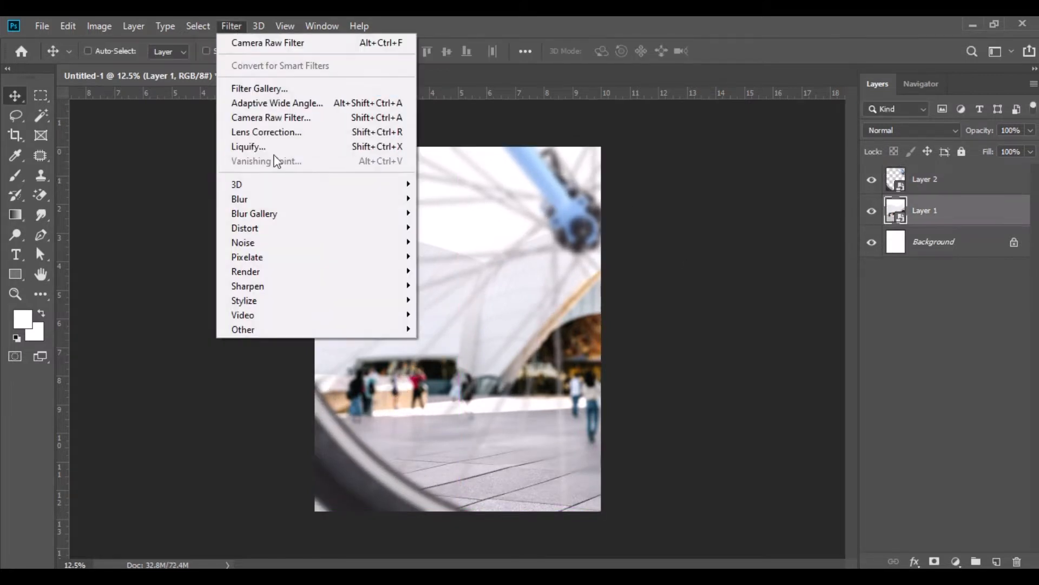
pyautogui.click(317, 112)
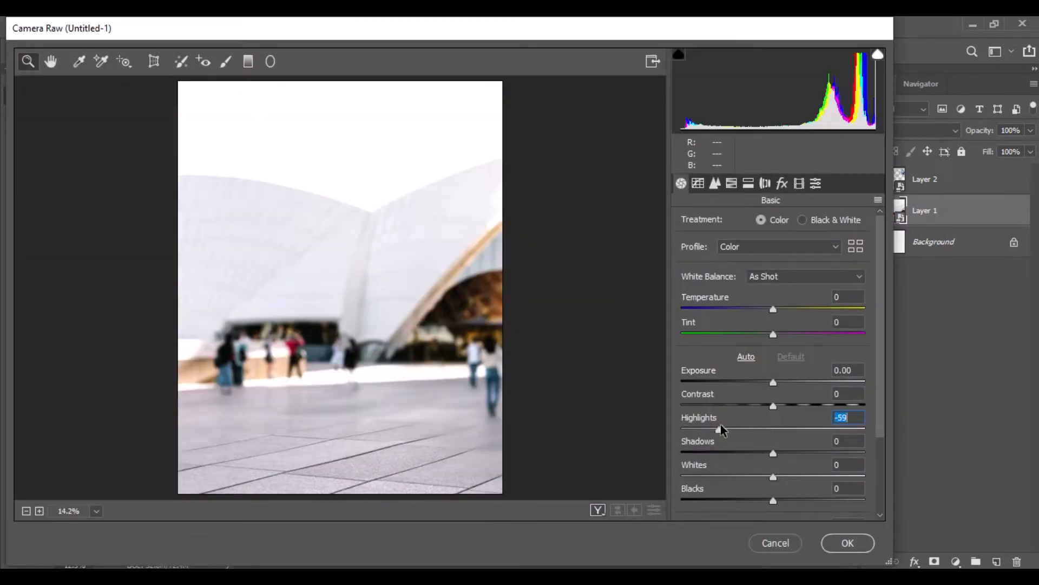
pyautogui.moveTo(773, 452); pyautogui.dragTo(797, 457)
pyautogui.moveTo(776, 505); pyautogui.dragTo(757, 506)
pyautogui.scroll(-3, 886, 497)
pyautogui.moveTo(773, 431); pyautogui.dragTo(788, 436)
# - Reduce the HSL saturation of Blues to -35 and Aquas to -17, apply the filter and collapse Layer 1's filter list
pyautogui.click(732, 183)
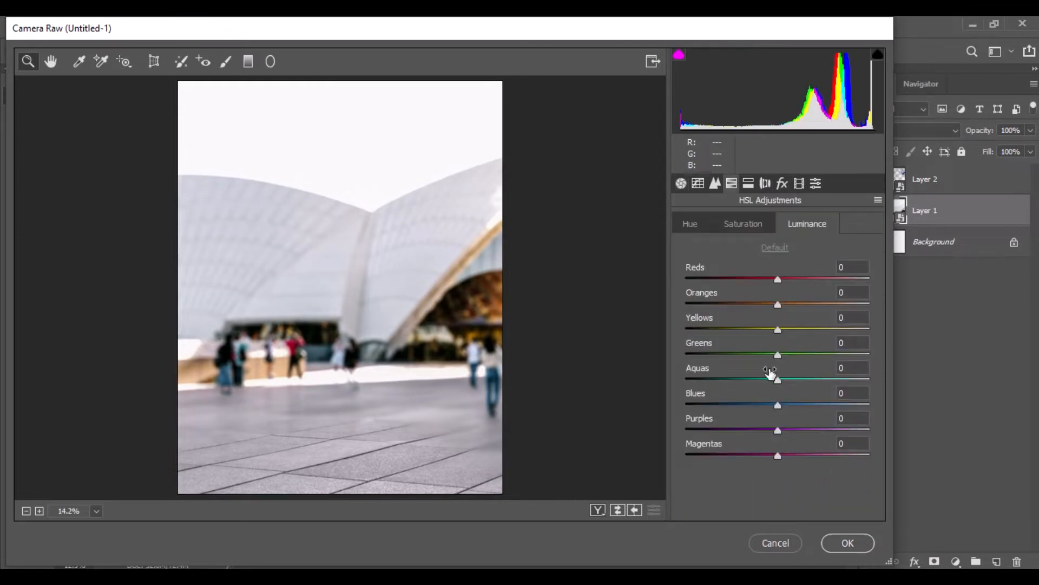
pyautogui.click(747, 222)
pyautogui.moveTo(779, 406); pyautogui.dragTo(763, 379)
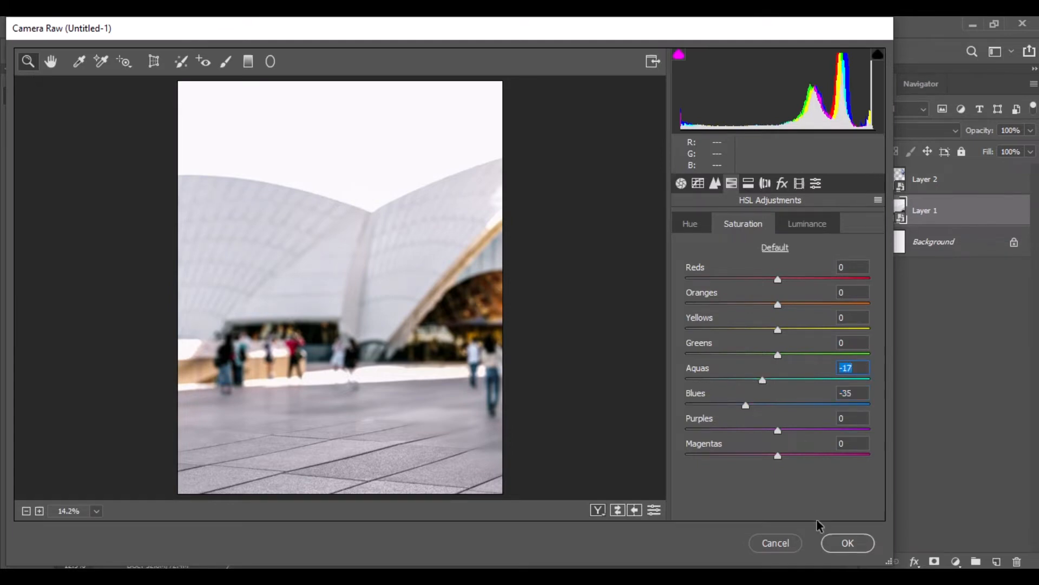
pyautogui.click(845, 542)
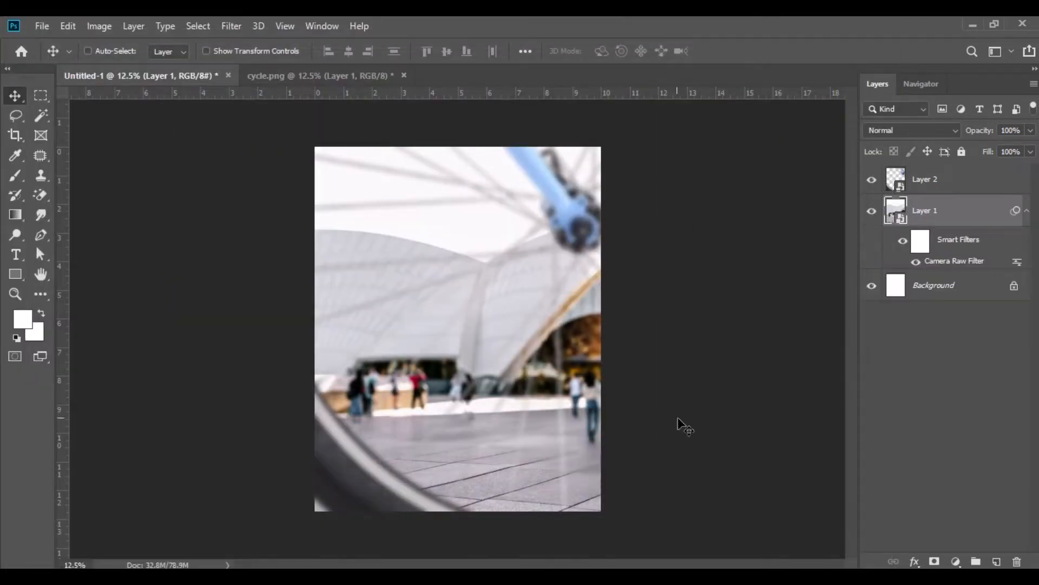
pyautogui.click(1029, 213)
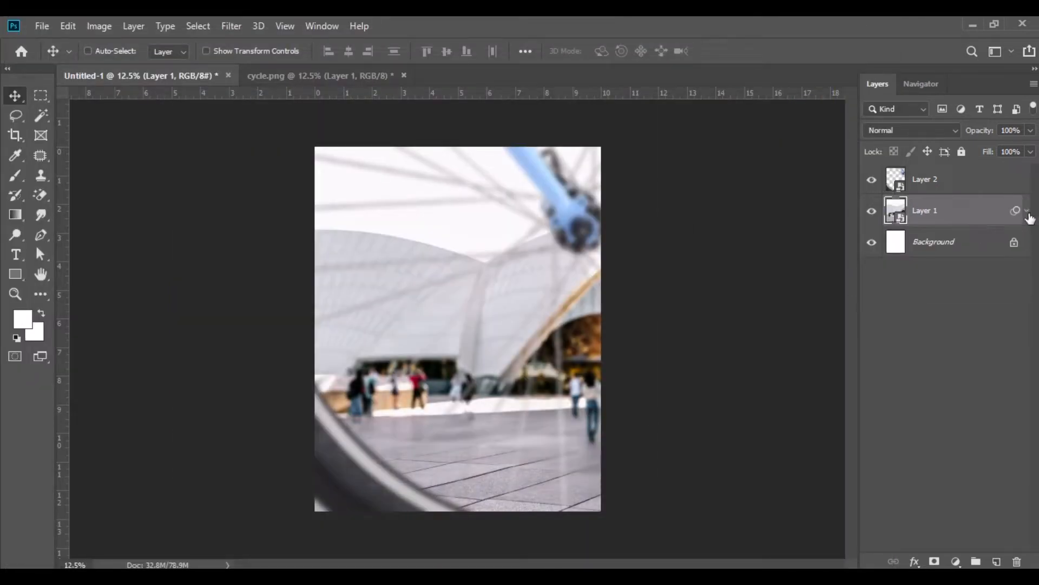
# - Apply the Camera Raw Filter to Layer 2 with Highlights -67, Blacks -45 and Clarity about +12
pyautogui.click(939, 183)
pyautogui.click(236, 25)
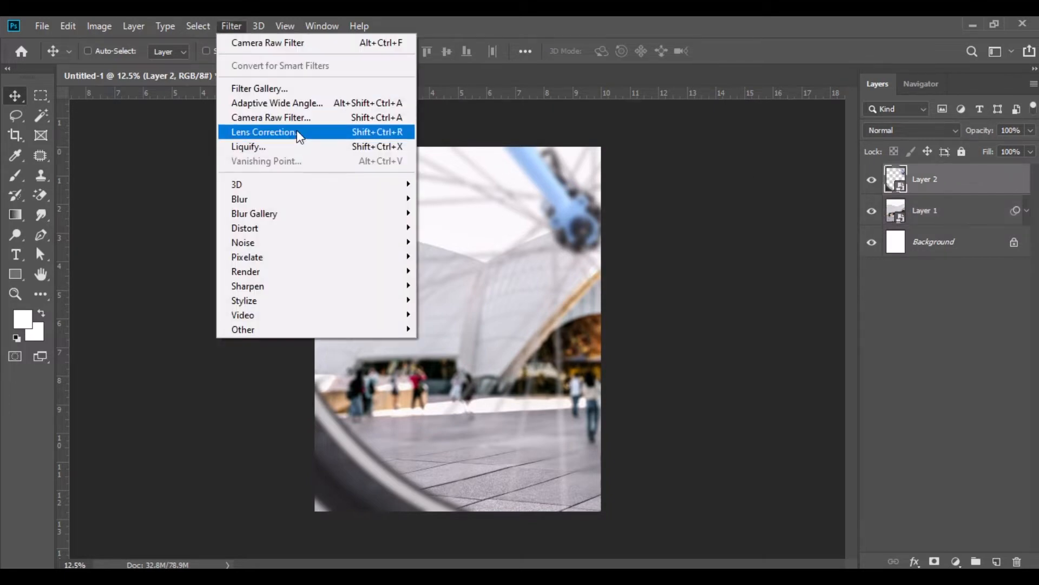
pyautogui.click(317, 119)
pyautogui.moveTo(774, 430); pyautogui.dragTo(713, 431)
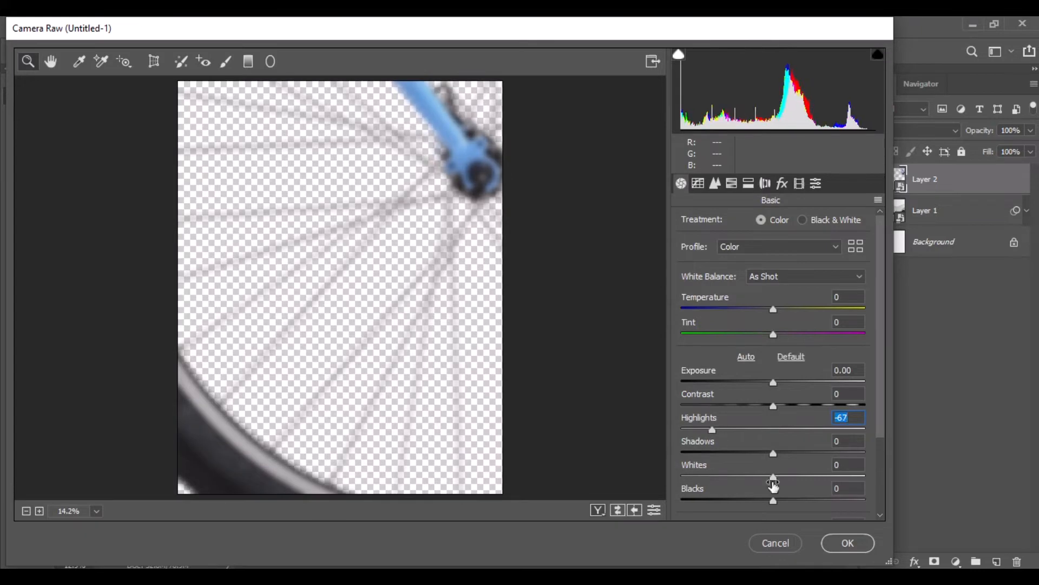
pyautogui.moveTo(759, 502); pyautogui.dragTo(735, 499)
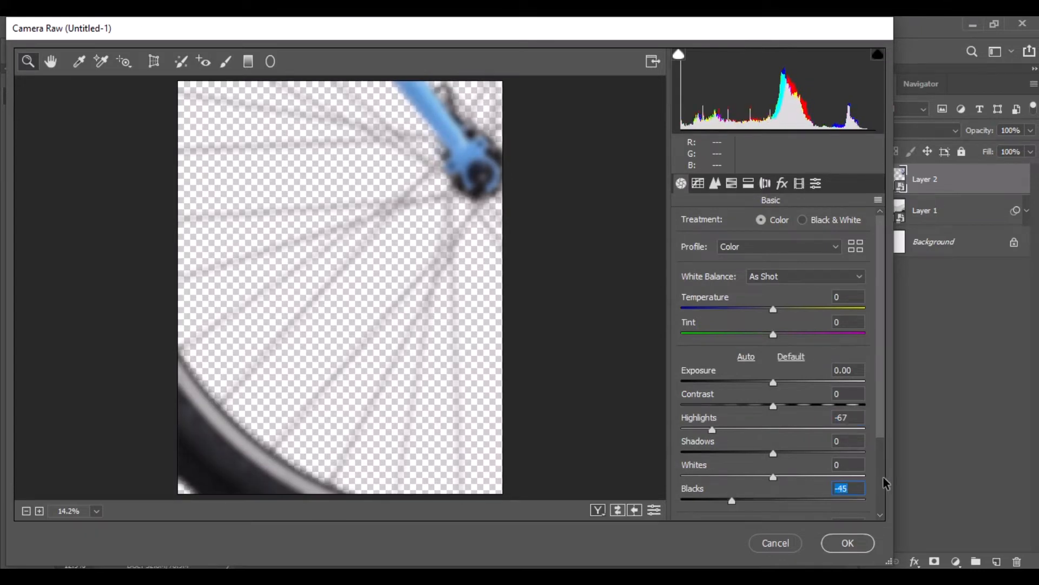
pyautogui.scroll(-3, 885, 483)
pyautogui.moveTo(776, 437); pyautogui.dragTo(786, 439)
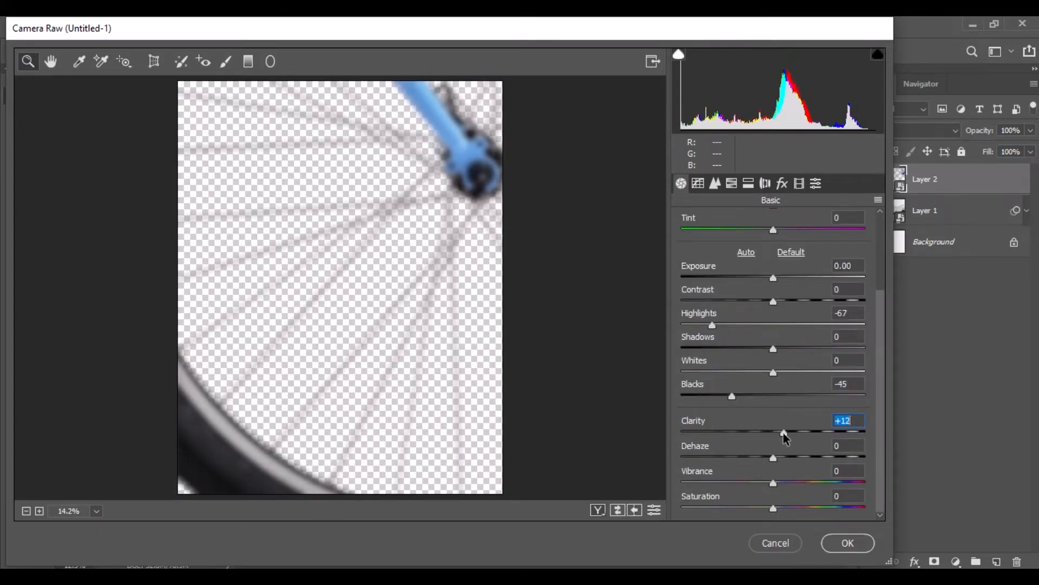
pyautogui.click(848, 543)
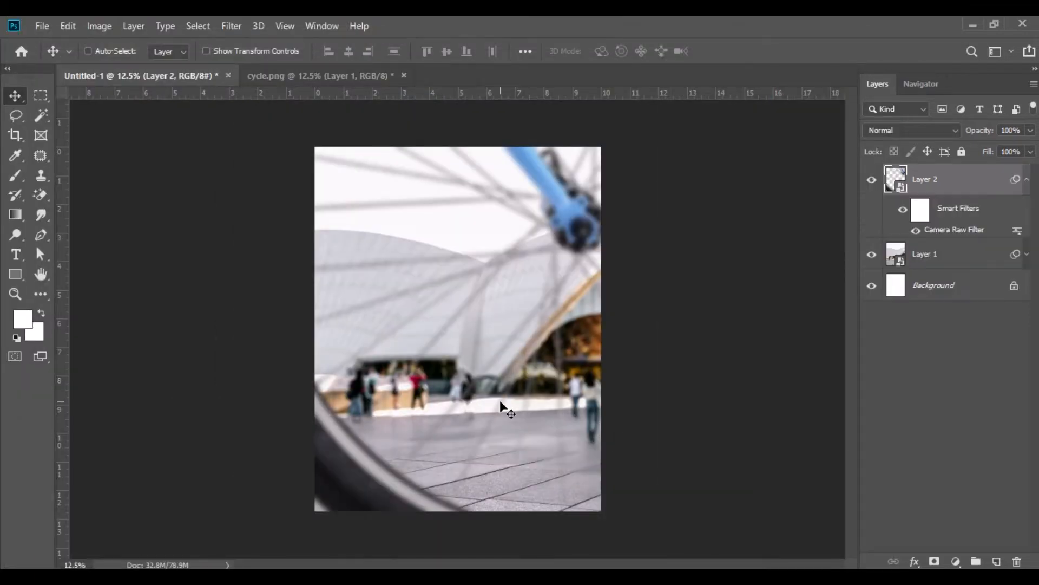
# - Close cycle.png without saving and collapse Layer 2's smart filter list
pyautogui.click(403, 76)
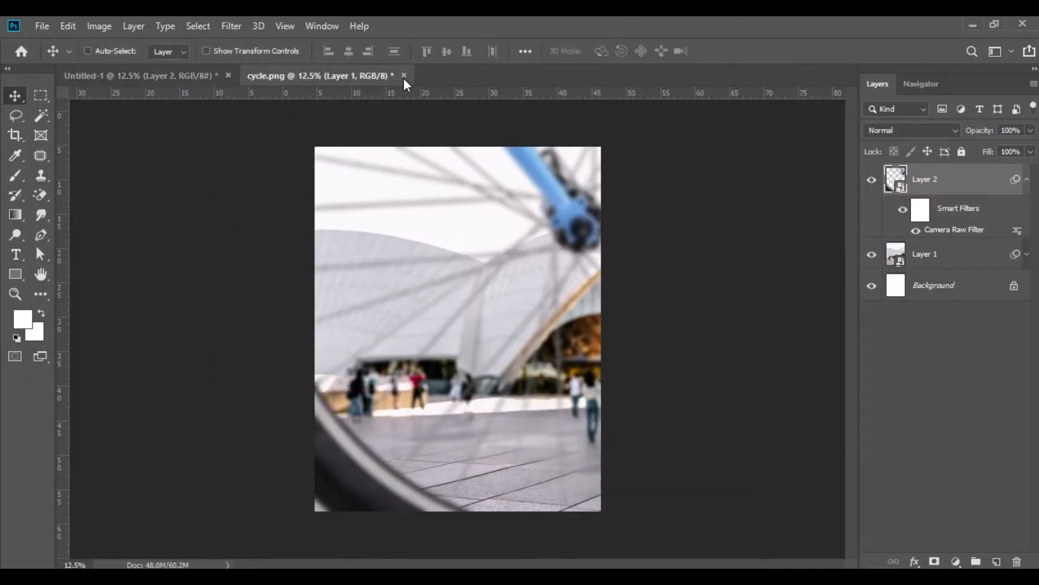
pyautogui.click(536, 237)
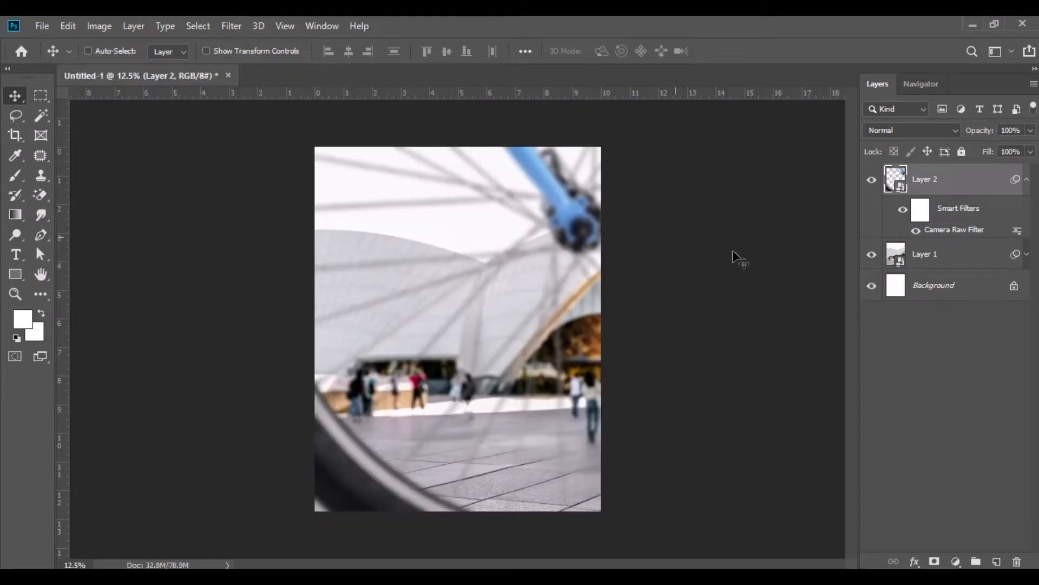
pyautogui.click(1027, 181)
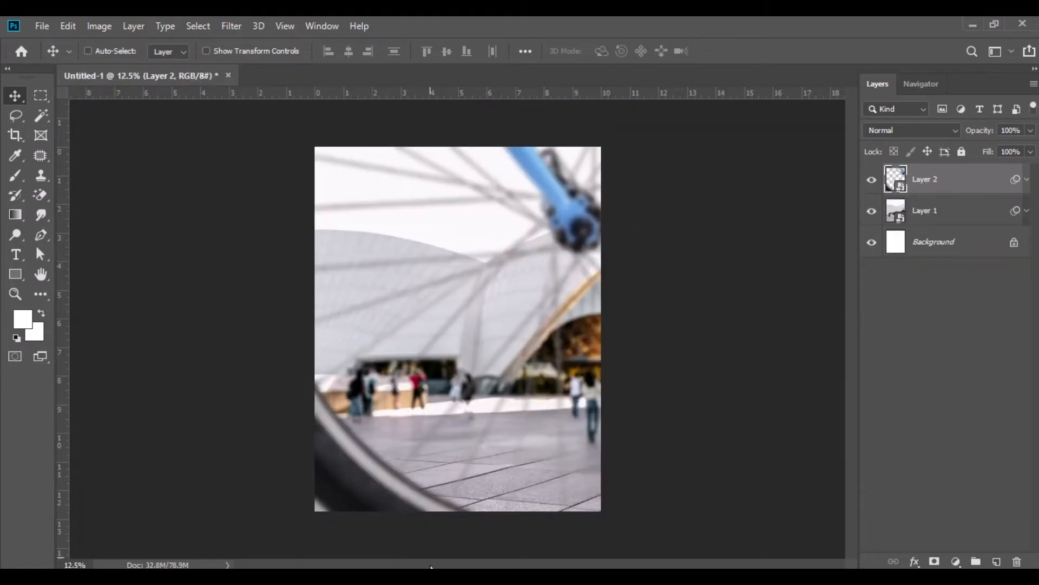
# - Open Model (boy).png from the file explorer and convert its layer to a Smart Object
pyautogui.click(433, 576)
pyautogui.click(491, 409)
pyautogui.moveTo(419, 217); pyautogui.dragTo(382, 84)
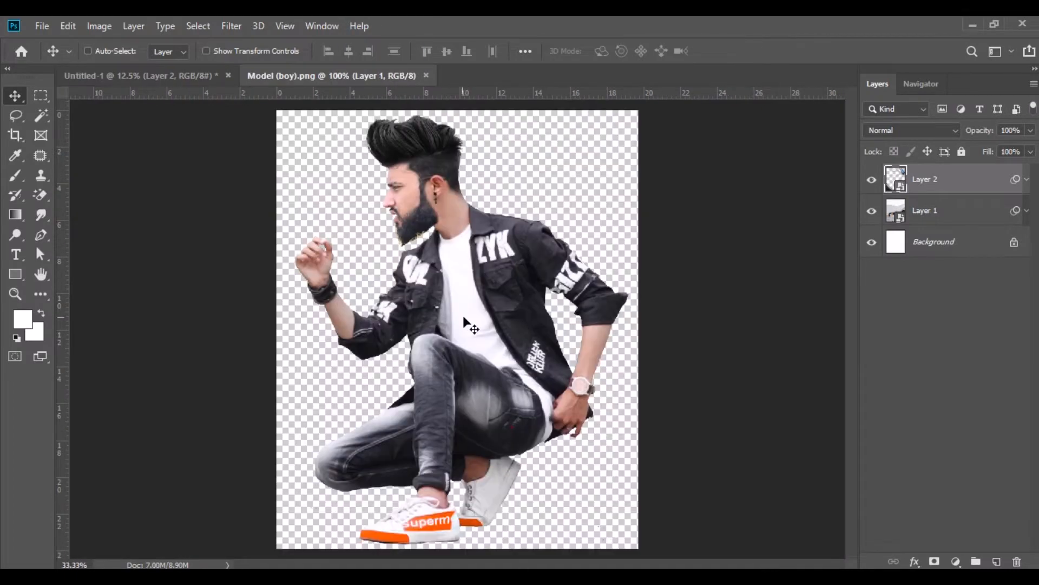
pyautogui.rightClick(924, 184)
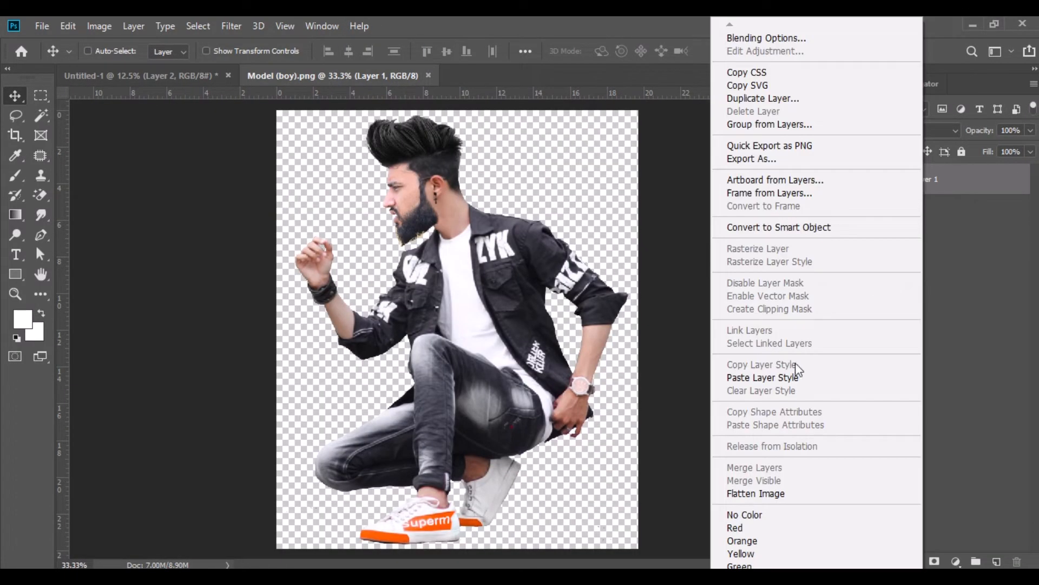
pyautogui.click(791, 225)
# - Bring the model layer into Untitled-1, enlarge it proportionally and place him crouching on the right side of the pavement
pyautogui.moveTo(509, 360); pyautogui.dragTo(538, 398)
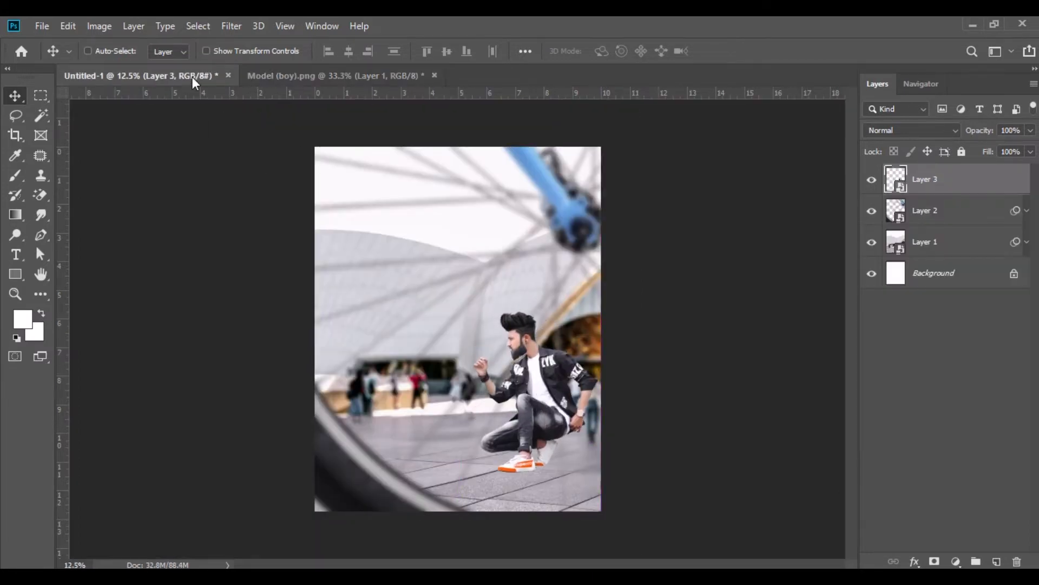
pyautogui.click(71, 31)
pyautogui.click(185, 354)
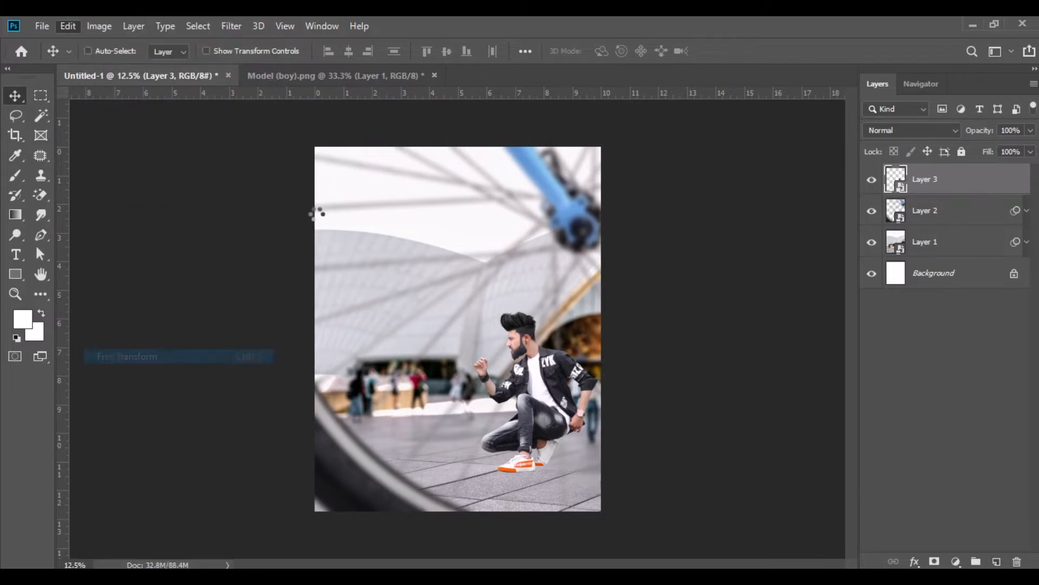
pyautogui.moveTo(343, 53); pyautogui.dragTo(345, 57)
pyautogui.moveTo(518, 354); pyautogui.dragTo(519, 341)
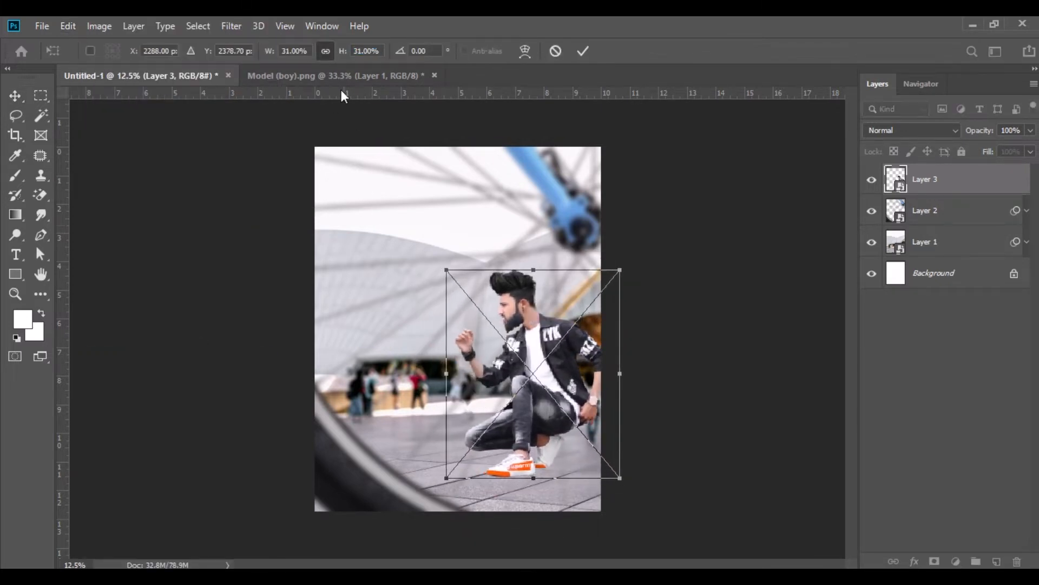
pyautogui.moveTo(341, 55); pyautogui.dragTo(339, 55)
pyautogui.moveTo(527, 339); pyautogui.dragTo(523, 345)
pyautogui.press('Return')
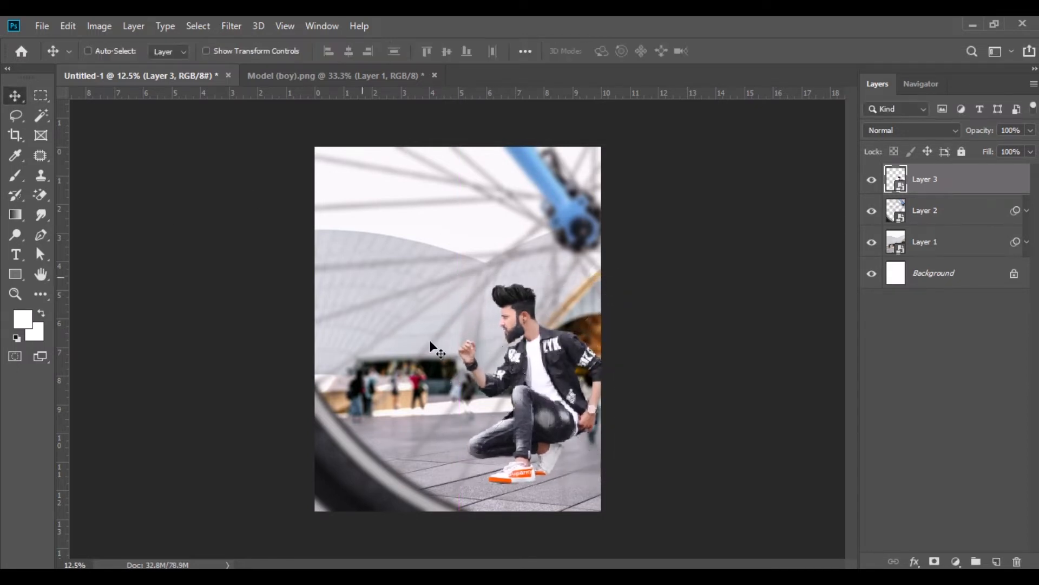
# - Load the model's outline on Layer 3 as a selection and set the foreground colour to 060606
pyautogui.keyDown('ctrl'); pyautogui.click(892, 184); pyautogui.keyUp('ctrl')
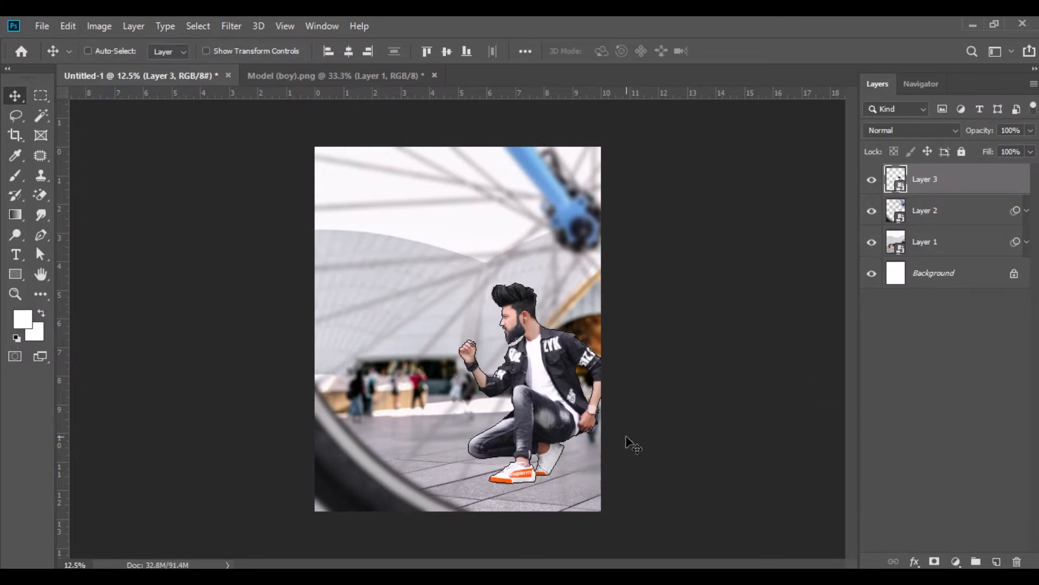
pyautogui.click(23, 319)
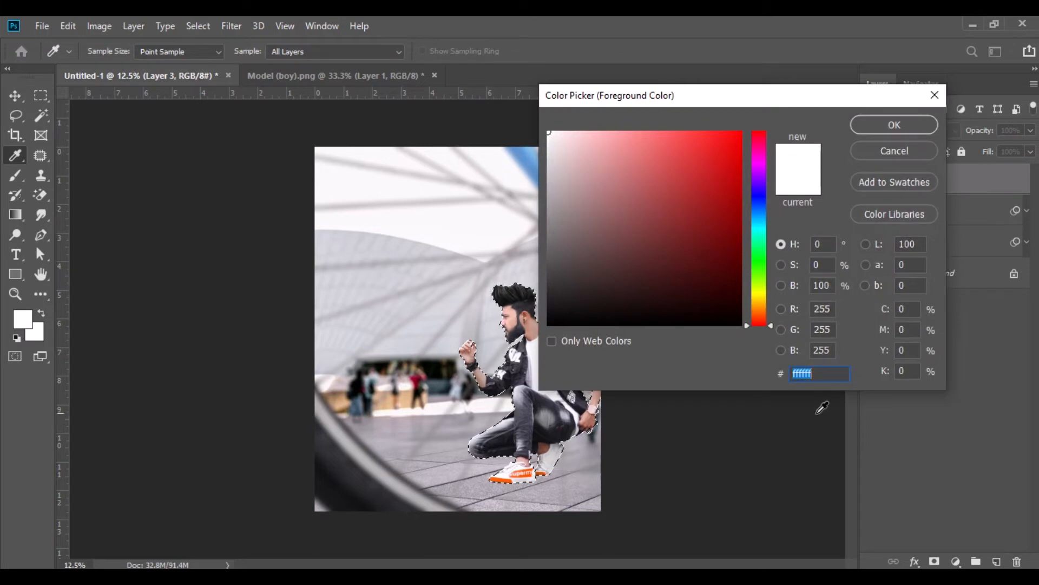
pyautogui.write('060606')
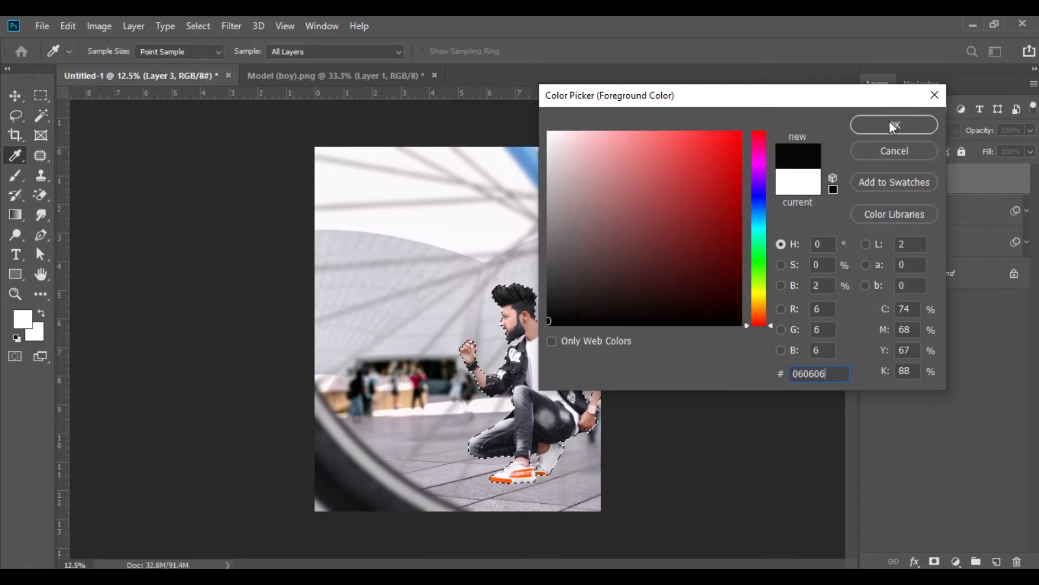
pyautogui.press('Return')
# - Add a linear Gradient fill layer within the model selection and shift the gradient down so it darkens the area around his shoes
pyautogui.click(957, 561)
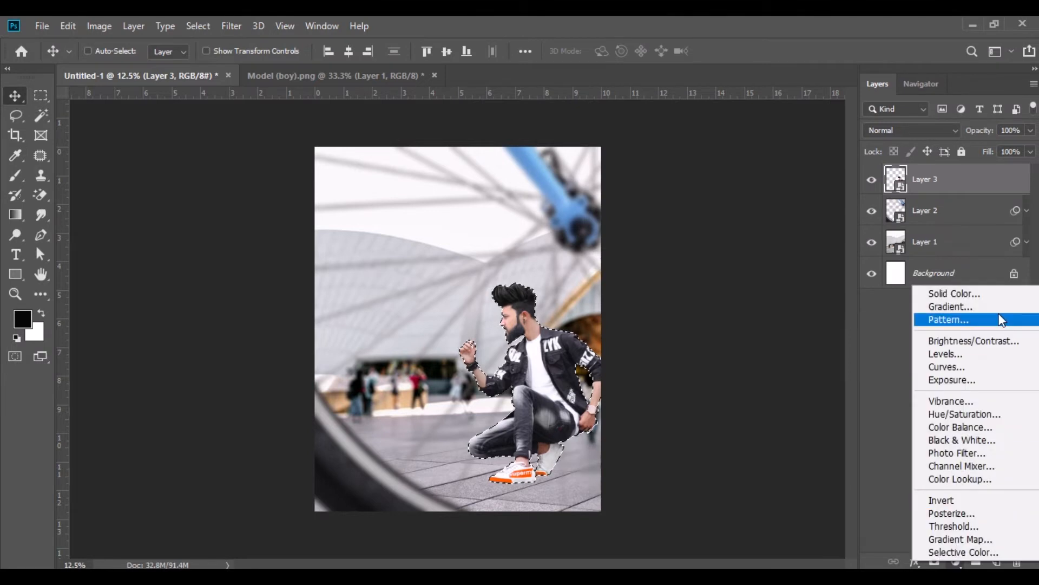
pyautogui.click(985, 307)
pyautogui.moveTo(563, 466); pyautogui.dragTo(561, 483)
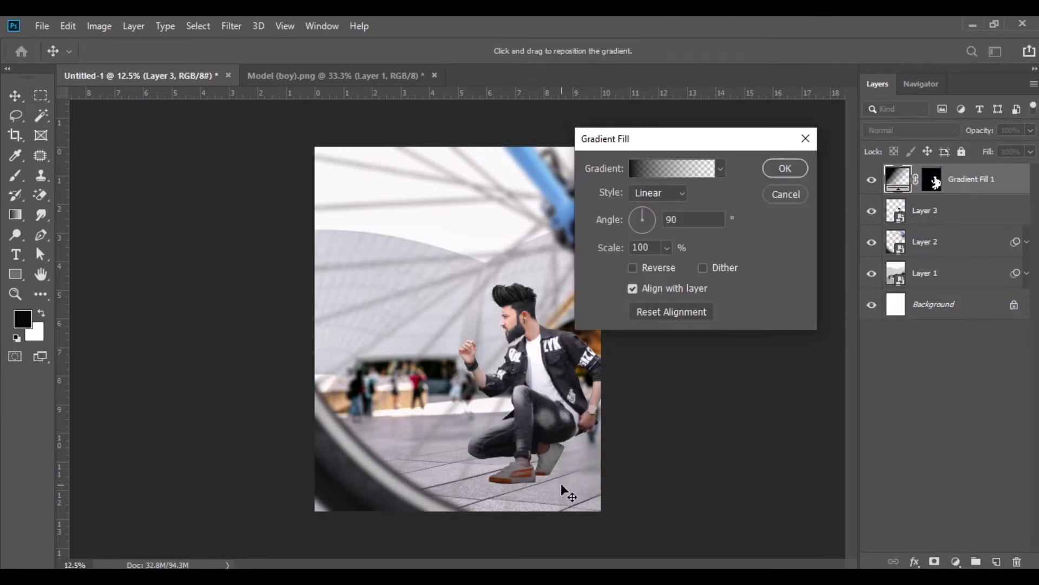
pyautogui.click(784, 169)
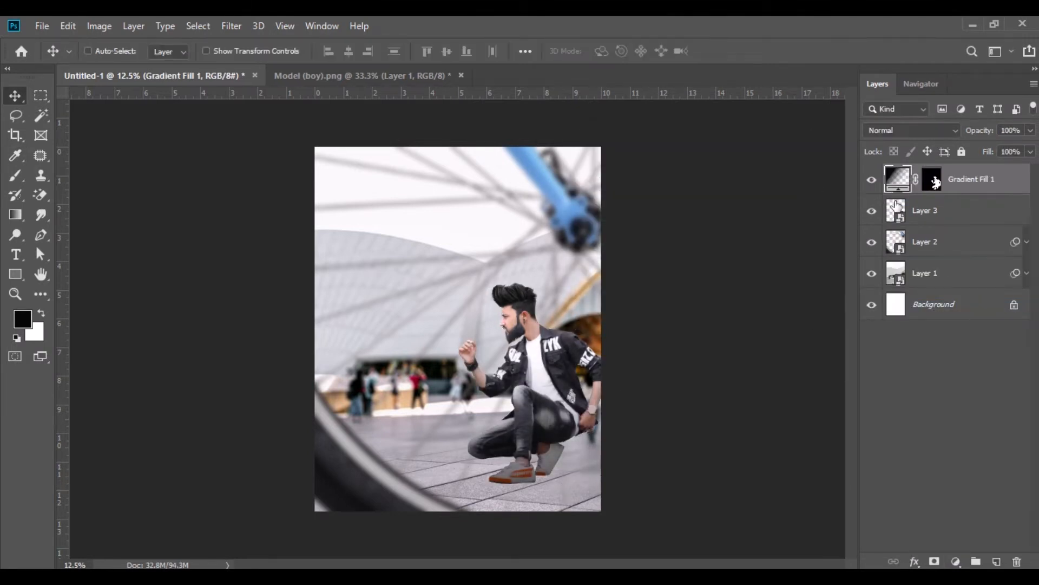
# - Apply a Camera Raw filter to Layer 3 with highlights -61, shadows +15, blacks -29, clarity +17 and slightly raised contrast
pyautogui.click(922, 210)
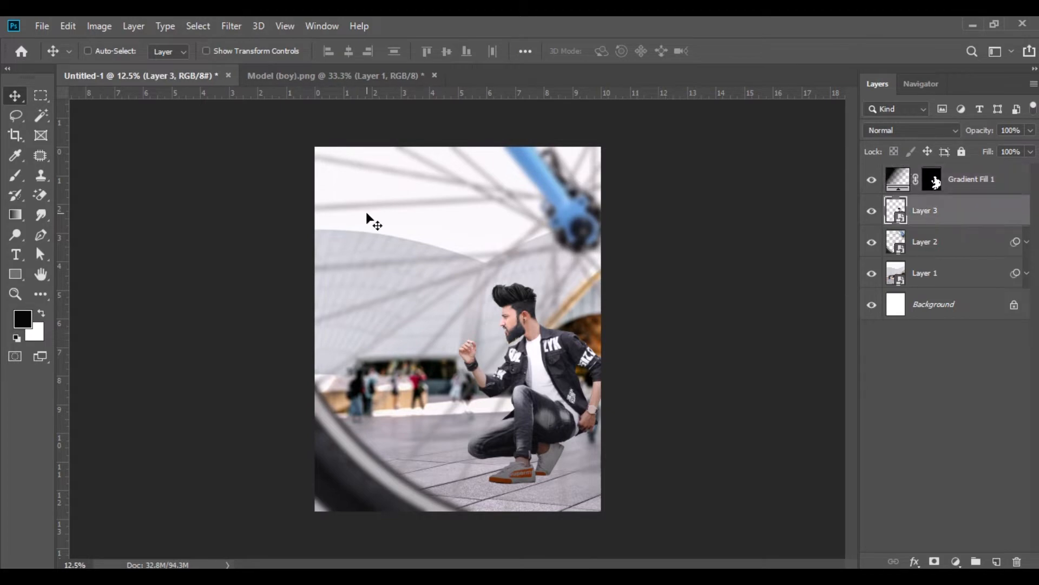
pyautogui.click(233, 28)
pyautogui.click(329, 121)
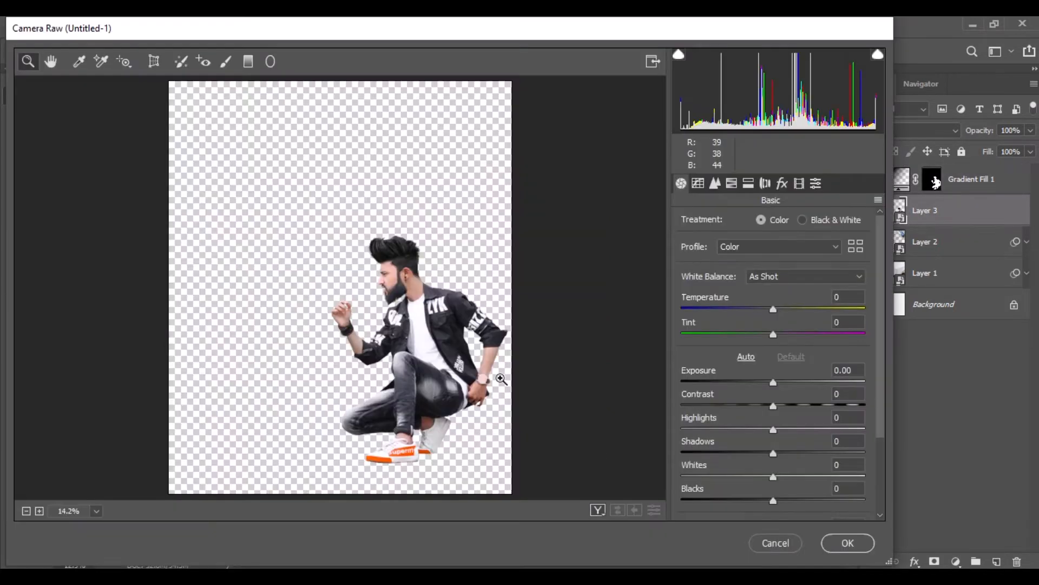
pyautogui.moveTo(773, 453)
pyautogui.mouseDown()
pyautogui.moveTo(796, 457)
pyautogui.moveTo(780, 454)
pyautogui.mouseUp()
pyautogui.moveTo(776, 499); pyautogui.dragTo(747, 500)
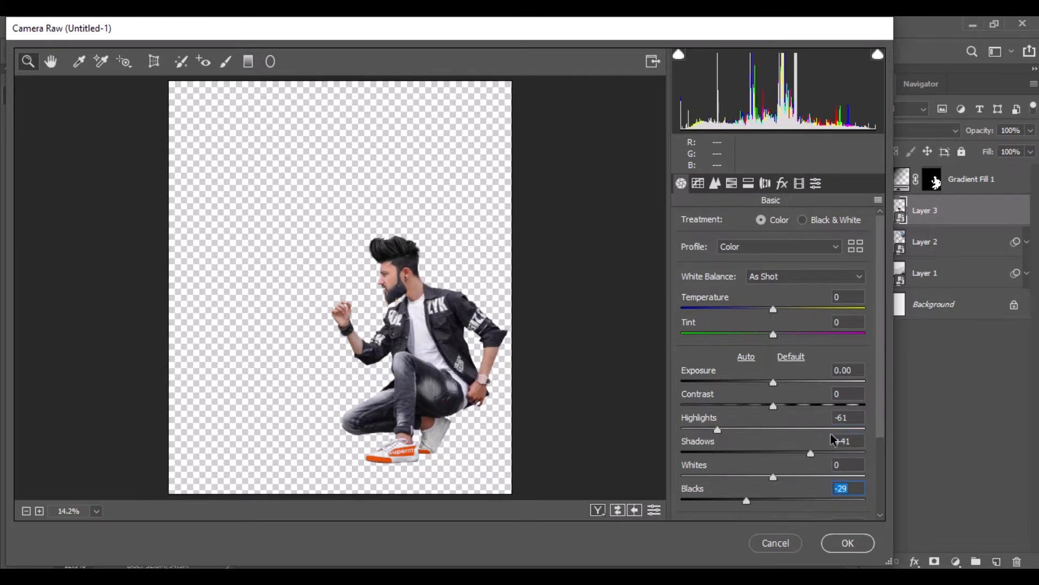
pyautogui.moveTo(811, 455); pyautogui.dragTo(789, 432)
pyautogui.scroll(-3, 886, 476)
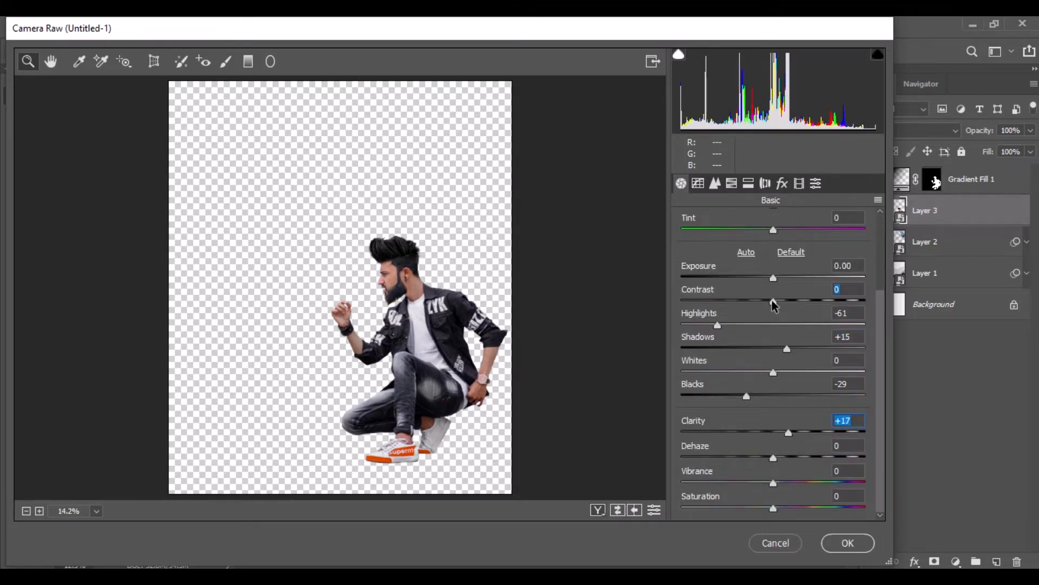
pyautogui.moveTo(776, 306); pyautogui.dragTo(784, 305)
# - Lower the orange luminance to -10 in the Camera Raw HSL adjustments and apply the filter
pyautogui.click(732, 183)
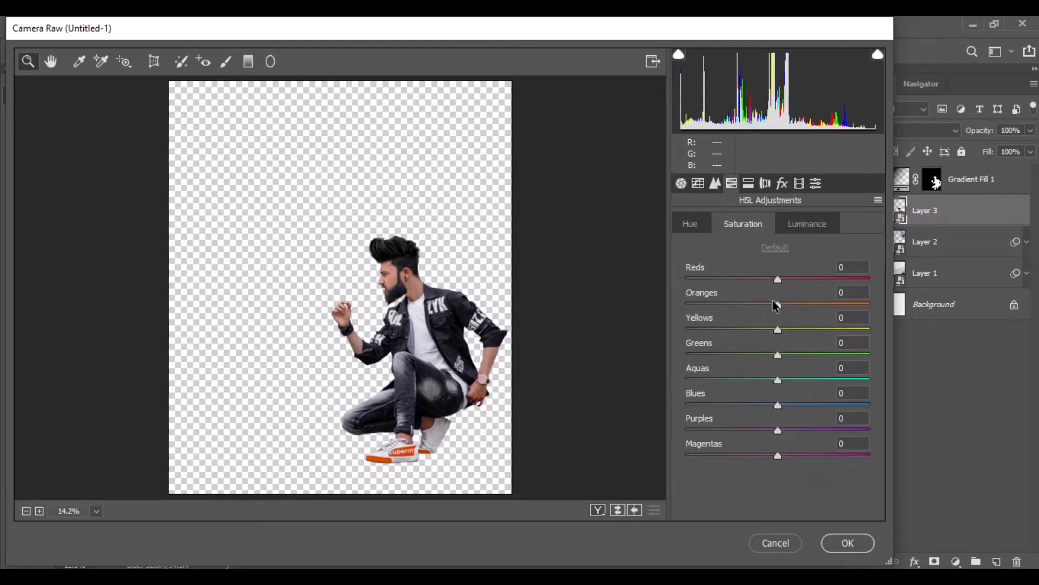
pyautogui.click(815, 226)
pyautogui.moveTo(776, 303); pyautogui.dragTo(768, 302)
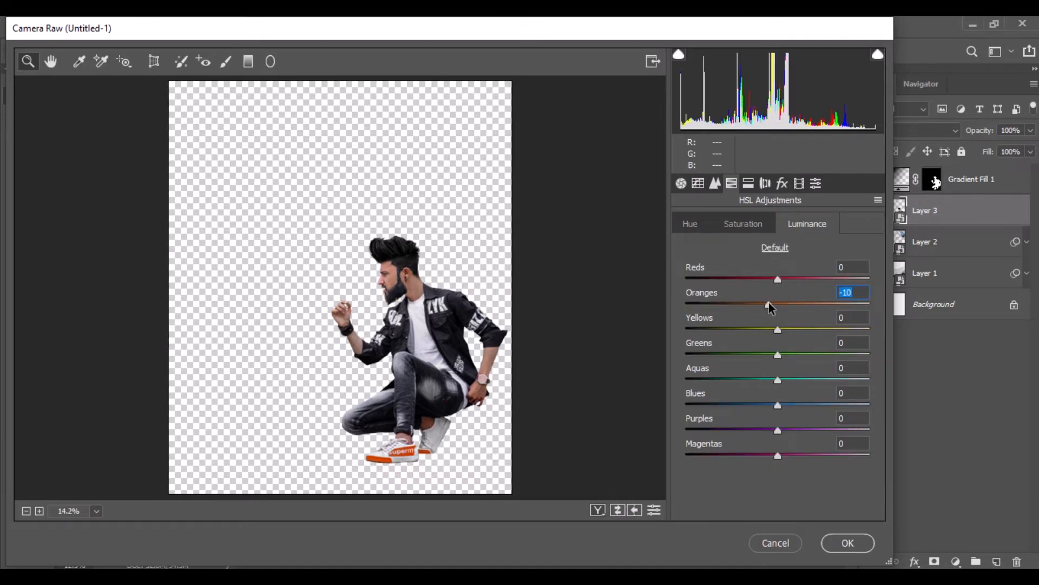
pyautogui.click(845, 543)
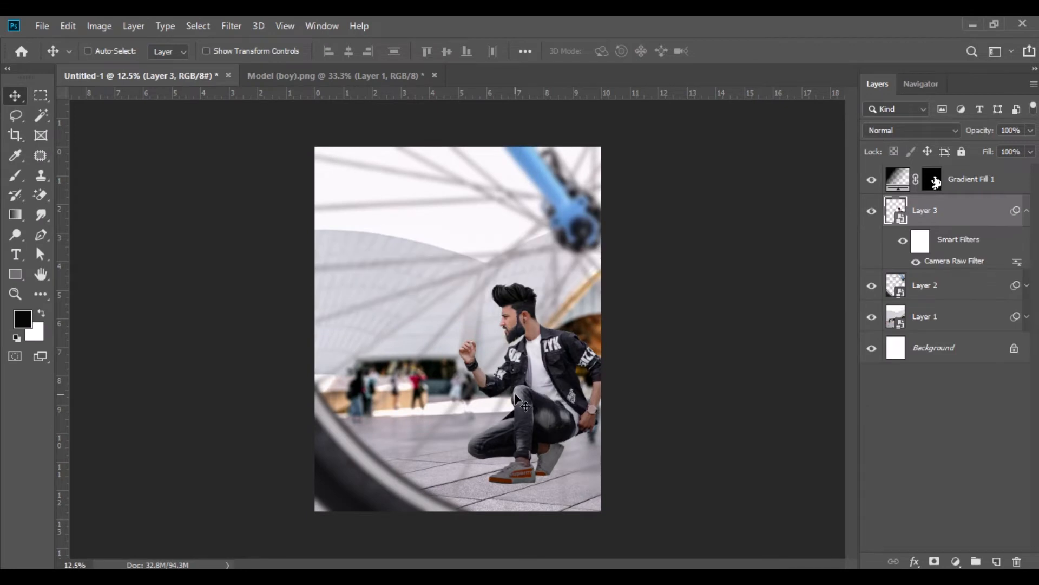
# - Reopen the Gradient Fill 1 settings, accept them and collapse Layer 3's smart filter list
pyautogui.doubleClick(902, 180)
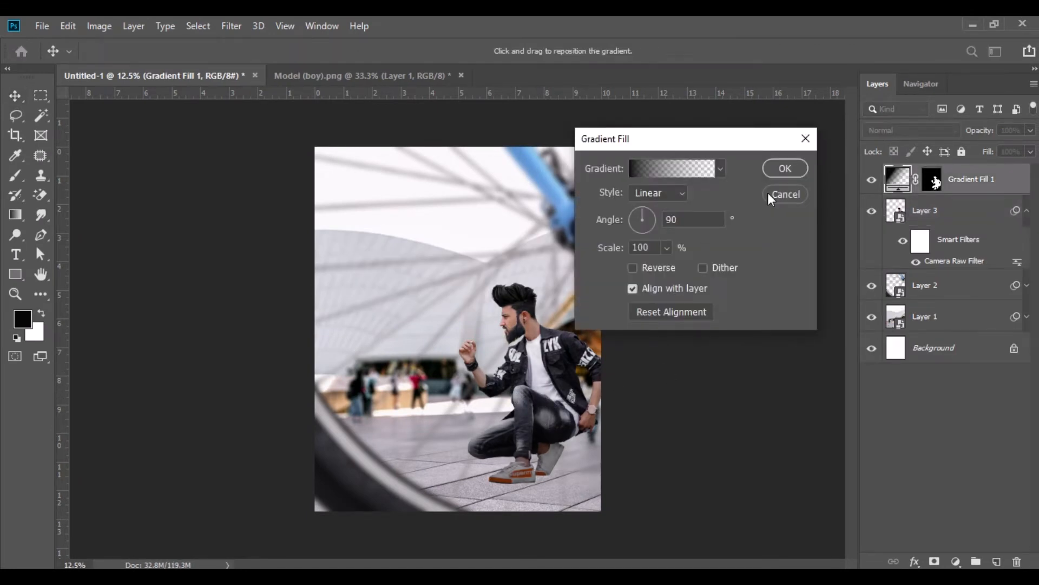
pyautogui.click(785, 170)
pyautogui.click(1029, 212)
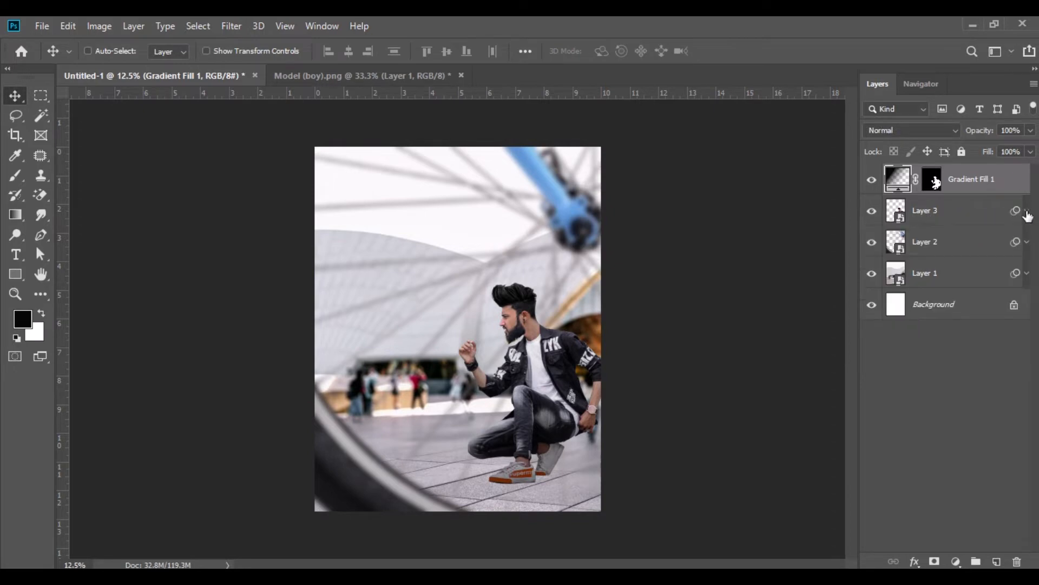
# - Enlarge Layer 3 and Gradient Fill 1 together proportionally and reposition the model slightly up and to the left
pyautogui.keyDown('shift'); pyautogui.click(937, 212); pyautogui.keyUp('shift')
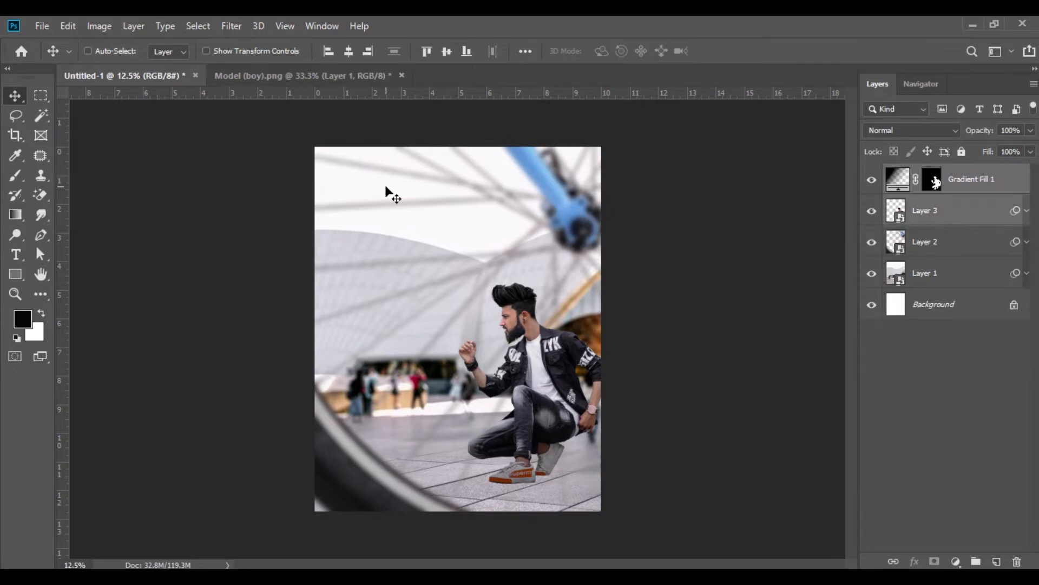
pyautogui.click(67, 27)
pyautogui.click(151, 353)
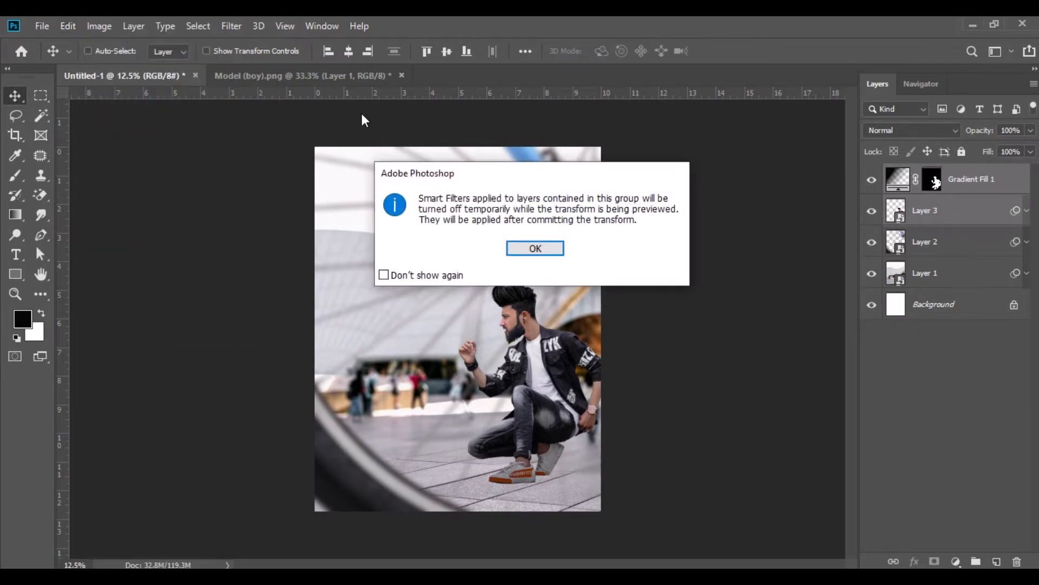
pyautogui.click(528, 247)
pyautogui.moveTo(333, 52); pyautogui.dragTo(339, 52)
pyautogui.moveTo(534, 357); pyautogui.dragTo(536, 343)
pyautogui.click(15, 95)
pyautogui.moveTo(538, 388); pyautogui.dragTo(528, 388)
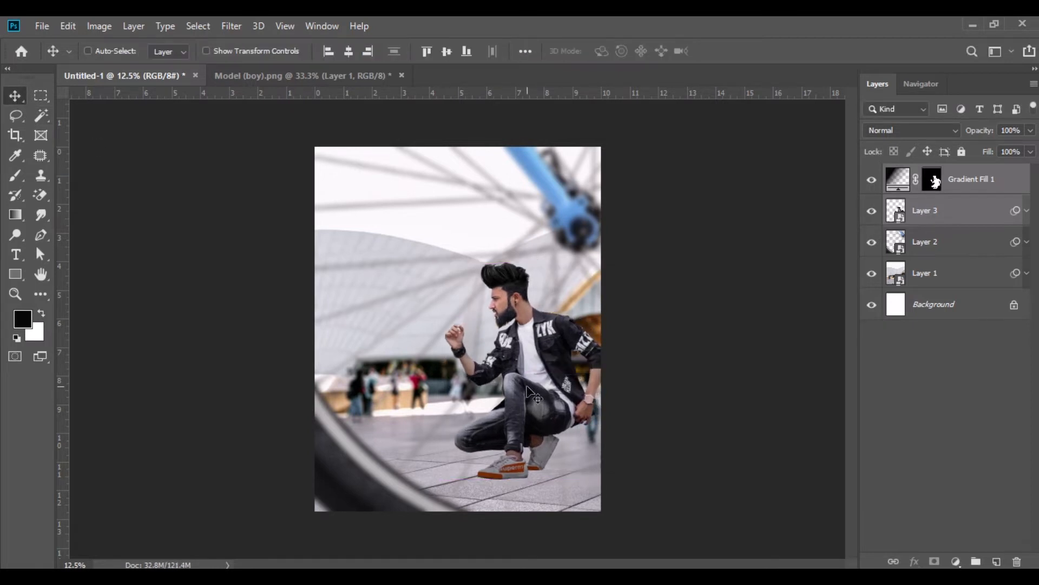
# - Duplicate Layer 3 and turn the copy into a black silhouette with a Hue/Saturation lightness of -100
pyautogui.moveTo(920, 221); pyautogui.dragTo(995, 559)
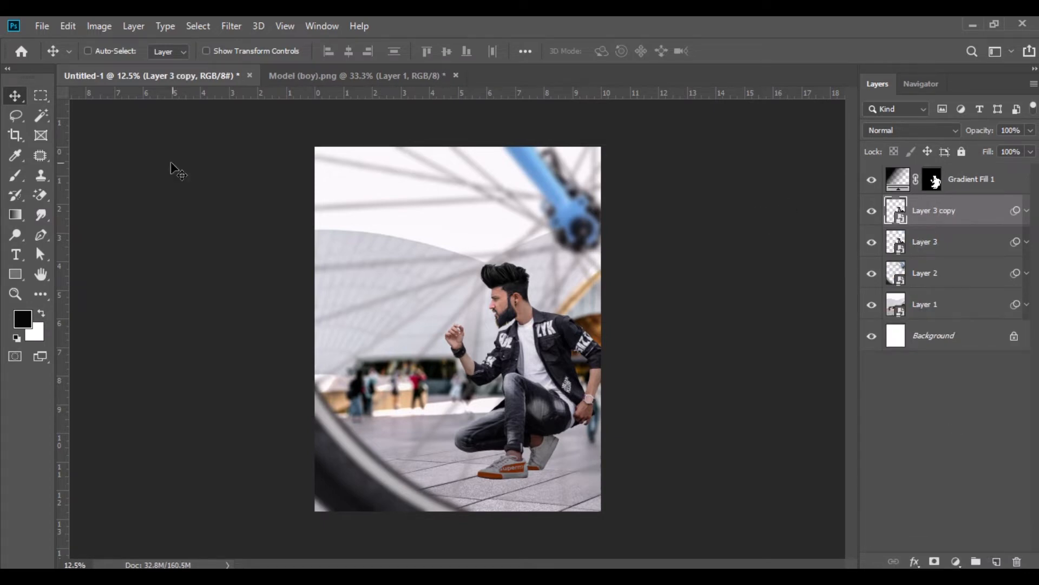
pyautogui.click(100, 32)
pyautogui.moveTo(142, 72)
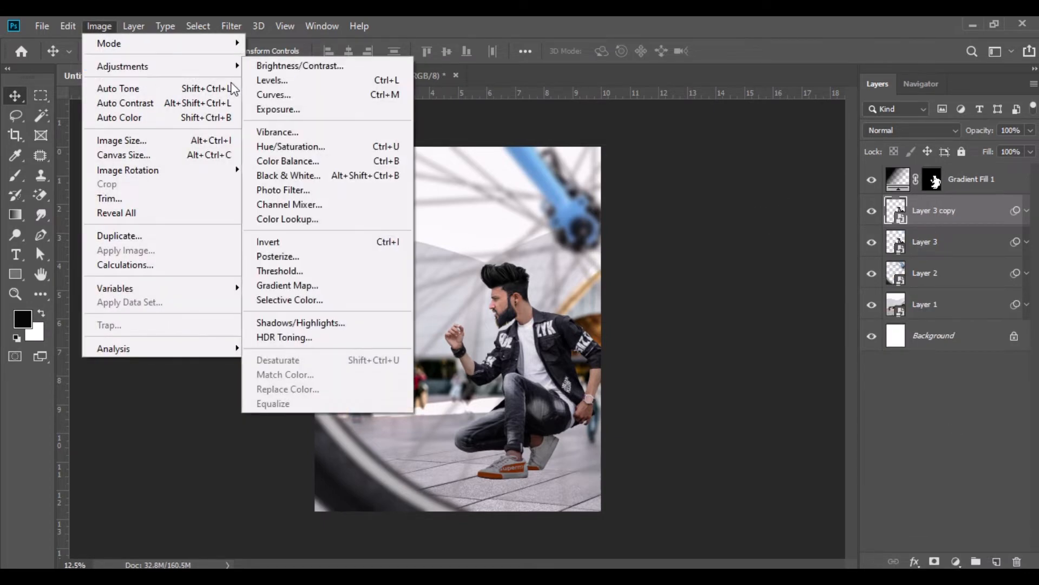
pyautogui.click(312, 147)
pyautogui.moveTo(663, 348); pyautogui.dragTo(581, 345)
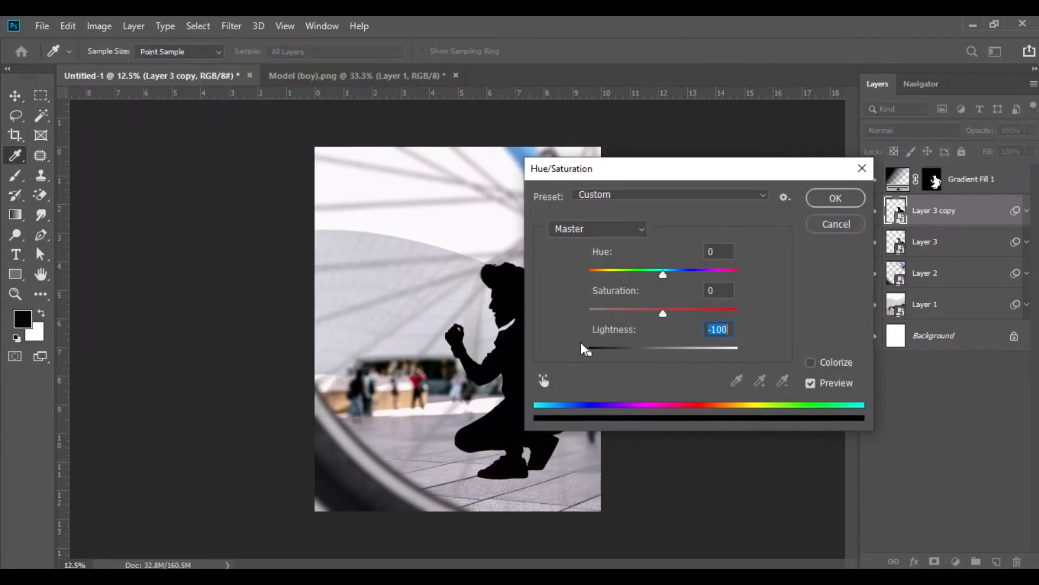
pyautogui.click(822, 202)
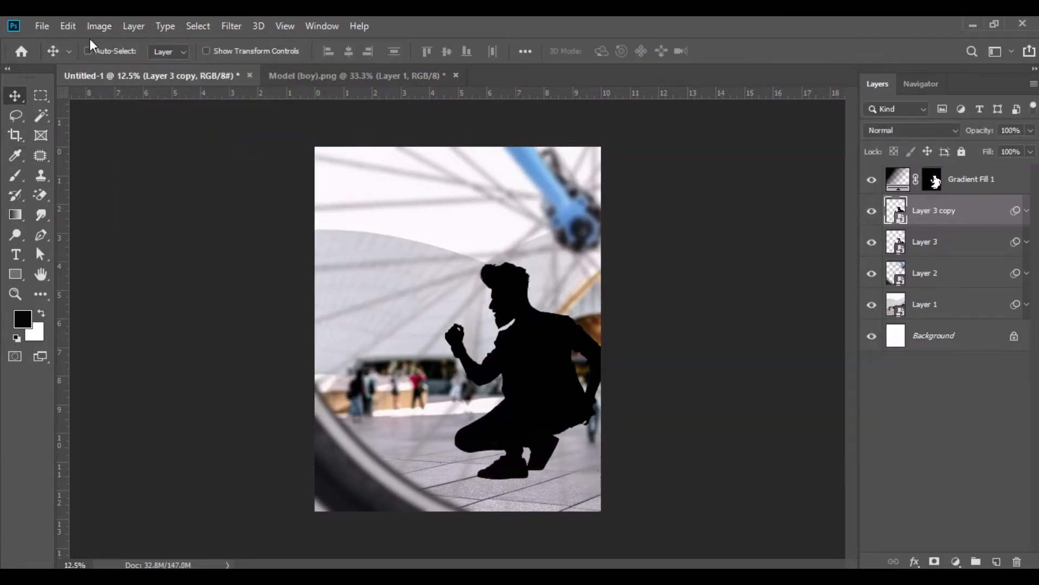
# - Free-transform the Layer 3 copy, flipping and squashing it downward to -17% height below the model's shoes
pyautogui.click(68, 26)
pyautogui.click(216, 353)
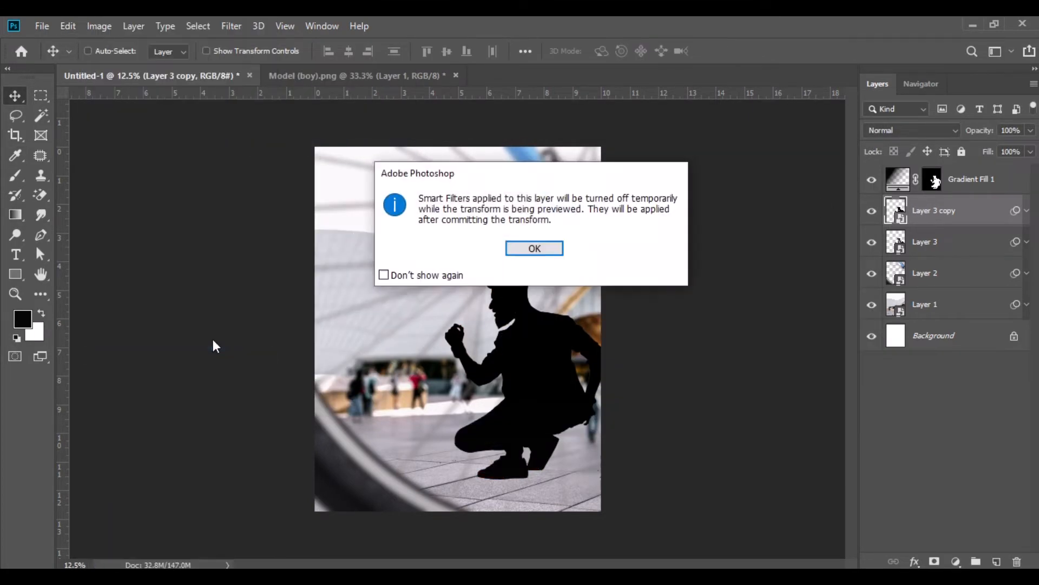
pyautogui.click(535, 249)
pyautogui.moveTo(527, 264); pyautogui.dragTo(534, 565)
# - Warp the upper edge of the flipped silhouette so it meets both shoes, and commit the transform
pyautogui.rightClick(536, 513)
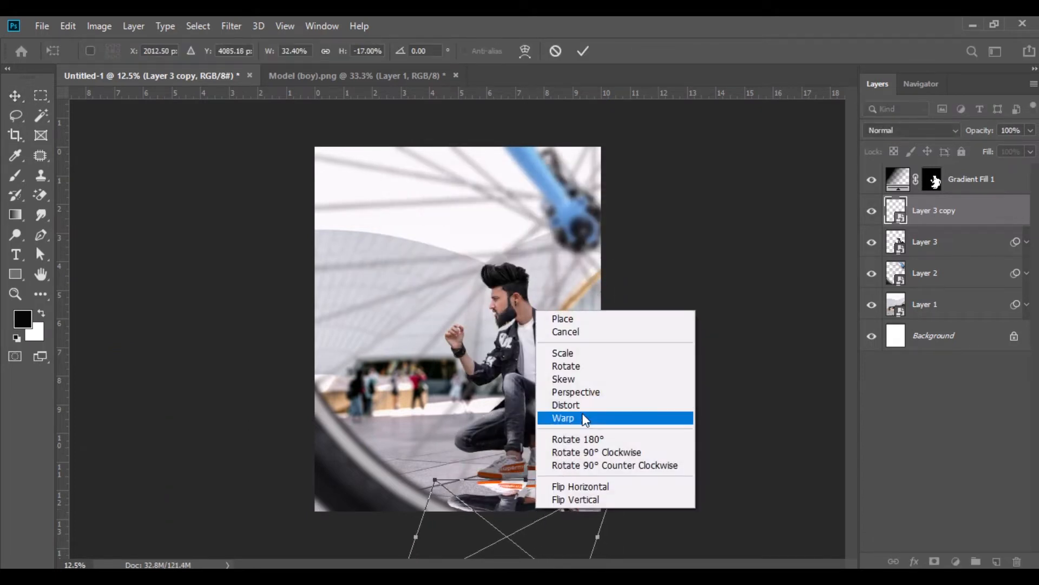
pyautogui.click(588, 423)
pyautogui.moveTo(557, 480); pyautogui.dragTo(569, 447)
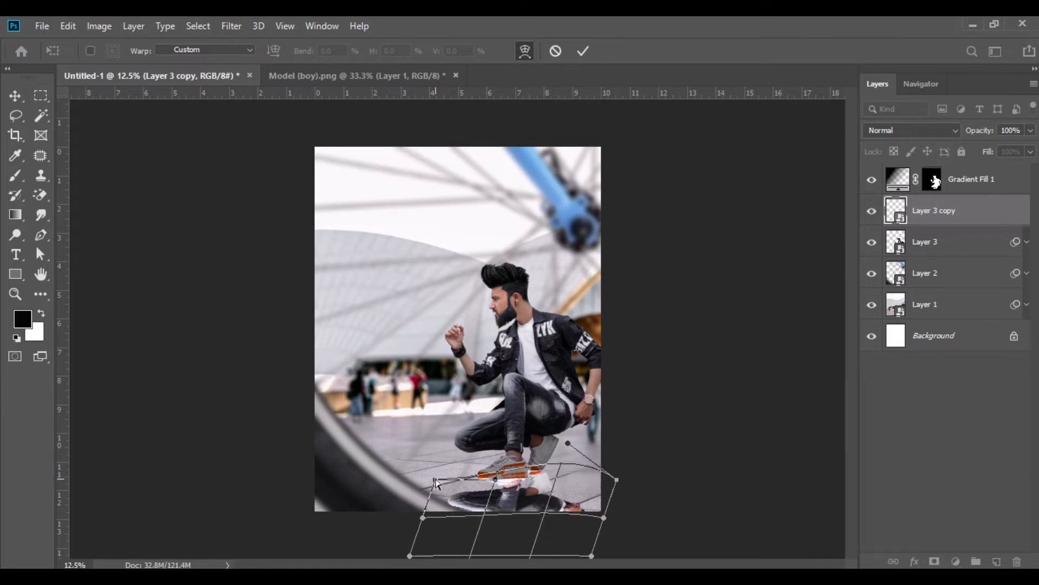
pyautogui.moveTo(437, 484); pyautogui.dragTo(437, 488)
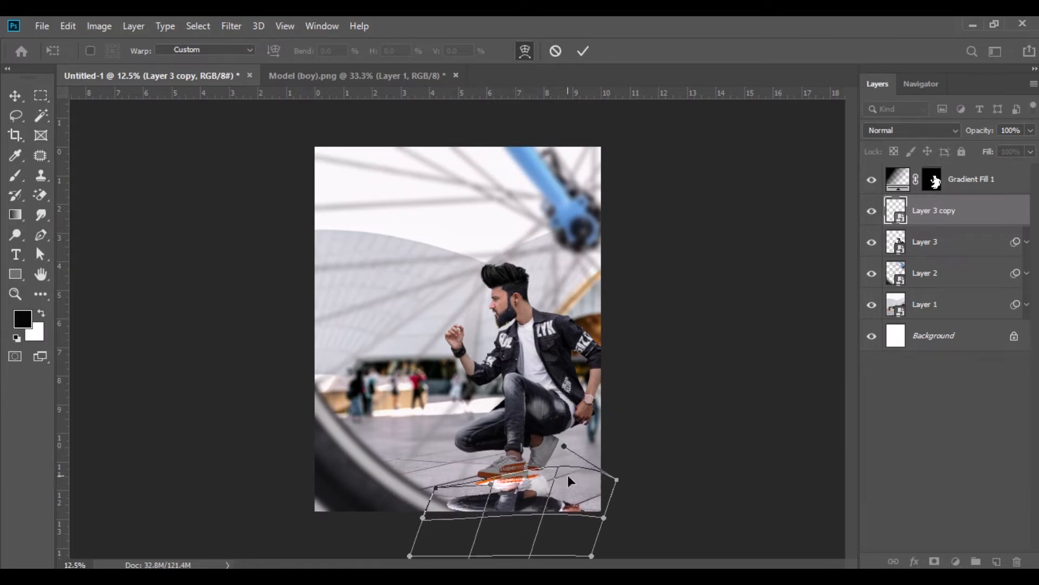
pyautogui.moveTo(620, 482); pyautogui.dragTo(630, 459)
pyautogui.press('Return')
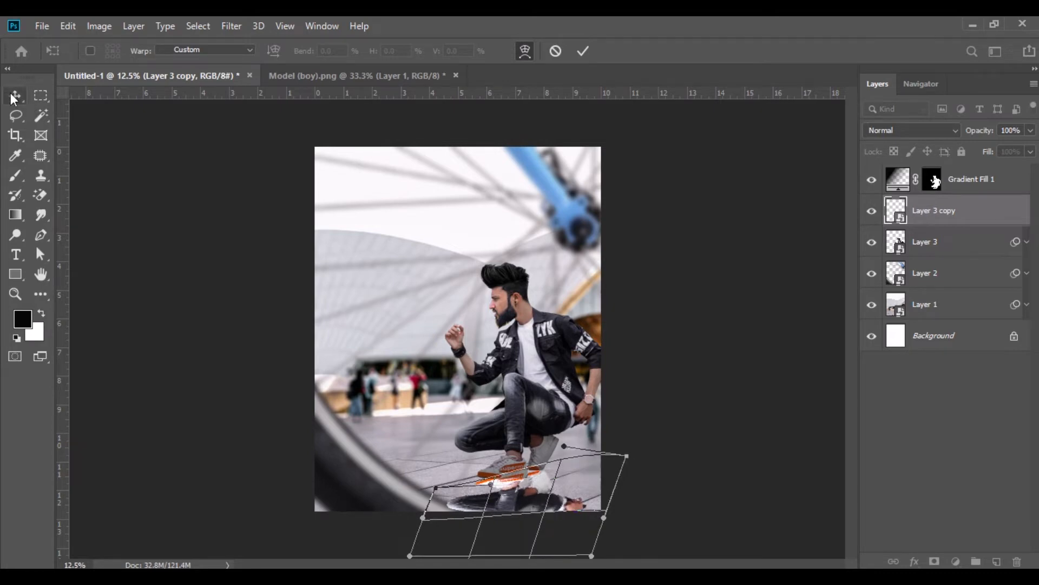
# - Move the Layer 3 copy beneath Layer 3 and set its fill to 30%
pyautogui.moveTo(937, 211); pyautogui.dragTo(939, 258)
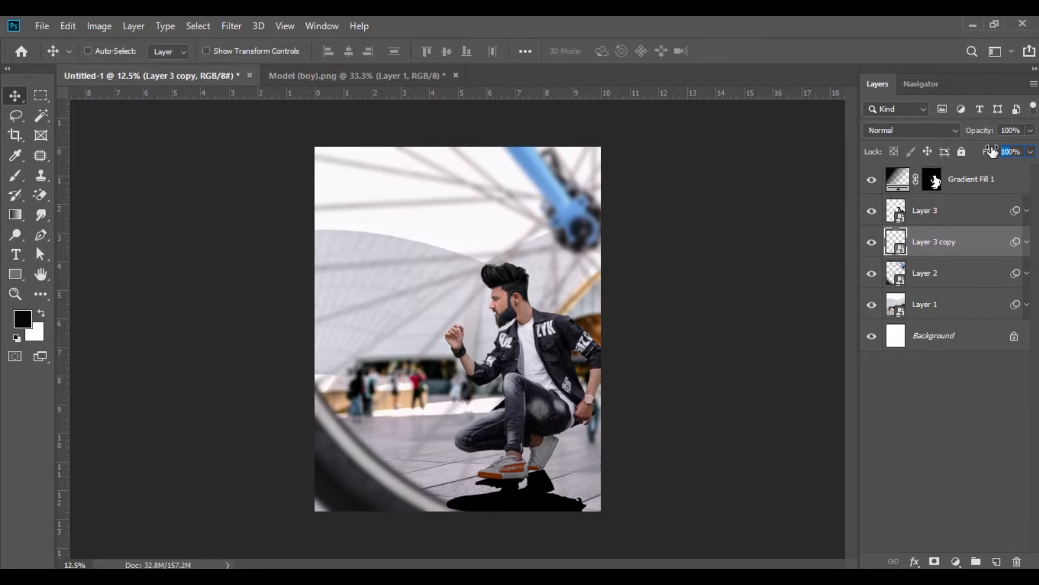
pyautogui.write('30')
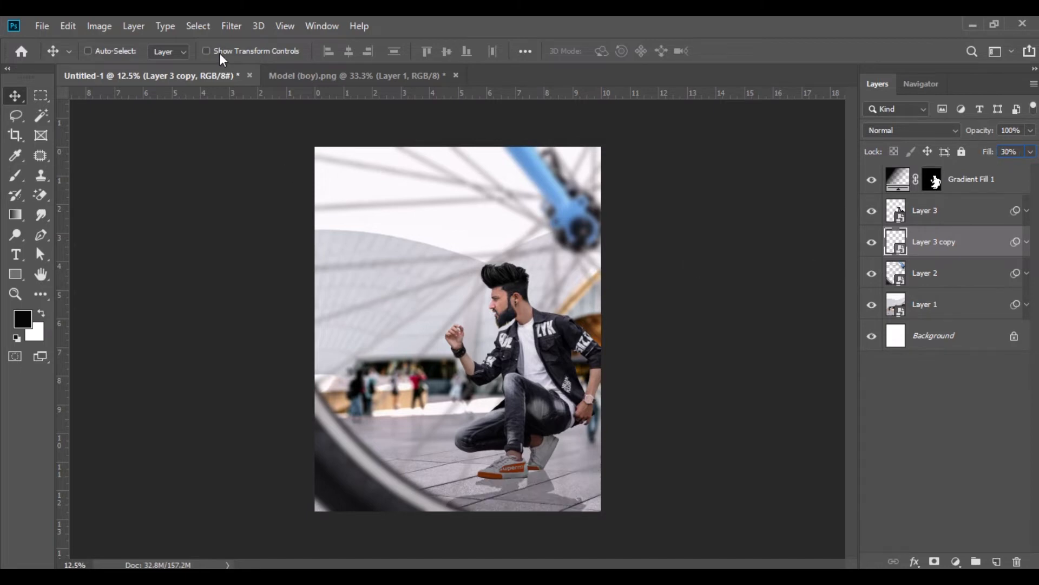
# - Soften the shadow on the Layer 3 copy with a Gaussian Blur of 5.0 pixels radius
pyautogui.click(232, 26)
pyautogui.moveTo(268, 199)
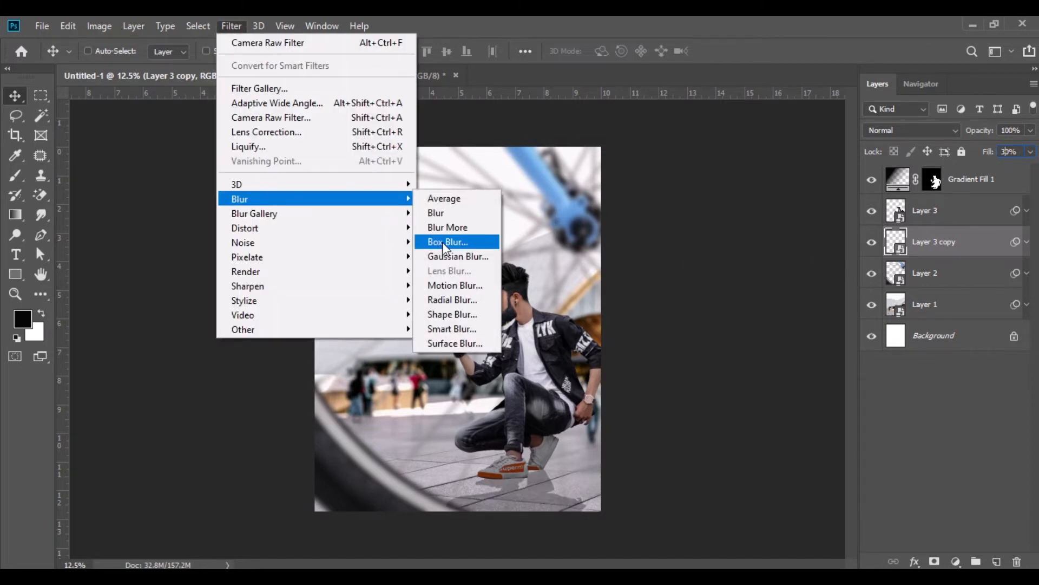
pyautogui.click(457, 255)
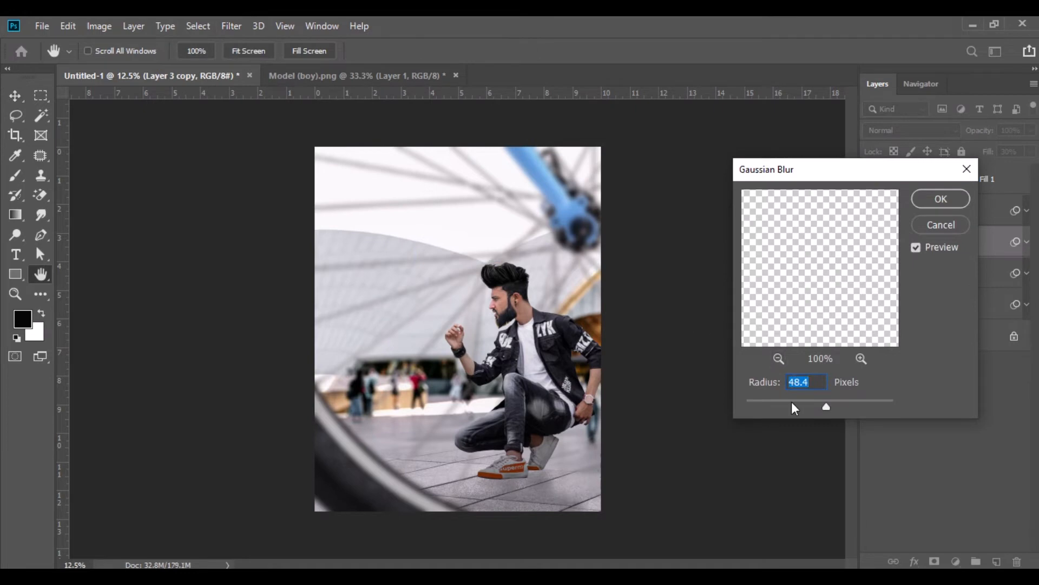
pyautogui.moveTo(776, 402); pyautogui.dragTo(784, 404)
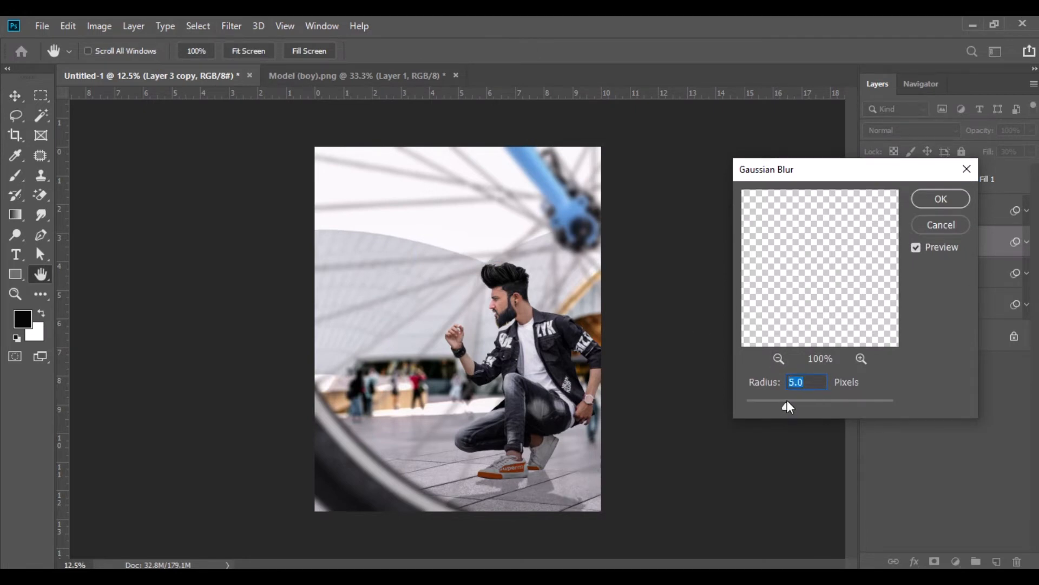
pyautogui.click(946, 198)
pyautogui.press('v')
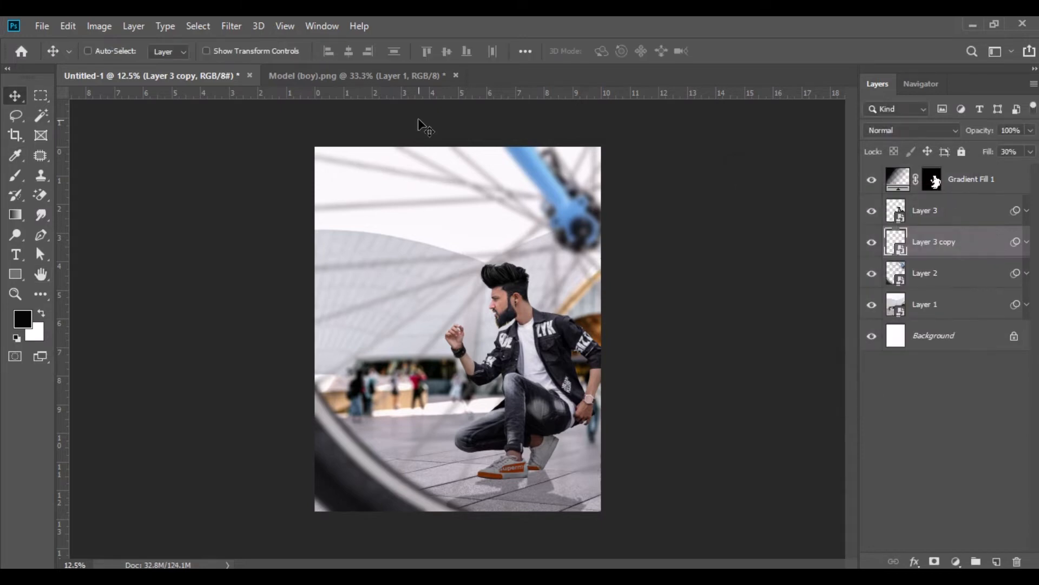
# - Close the Model (boy).png document without saving its changes
pyautogui.click(416, 77)
pyautogui.click(456, 76)
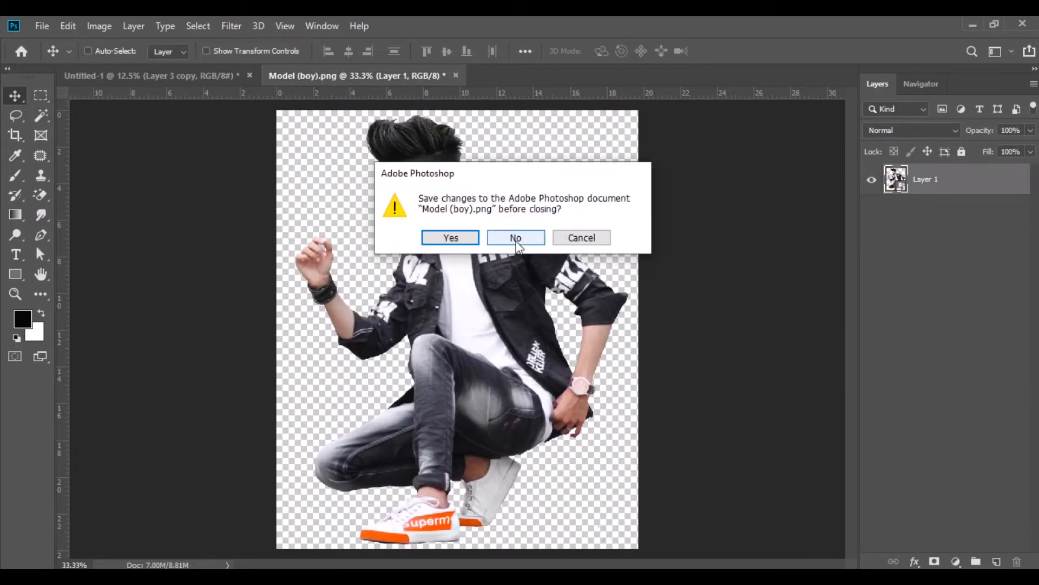
pyautogui.click(515, 237)
pyautogui.click(406, 576)
pyautogui.click(341, 307)
pyautogui.moveTo(336, 212); pyautogui.dragTo(403, 459)
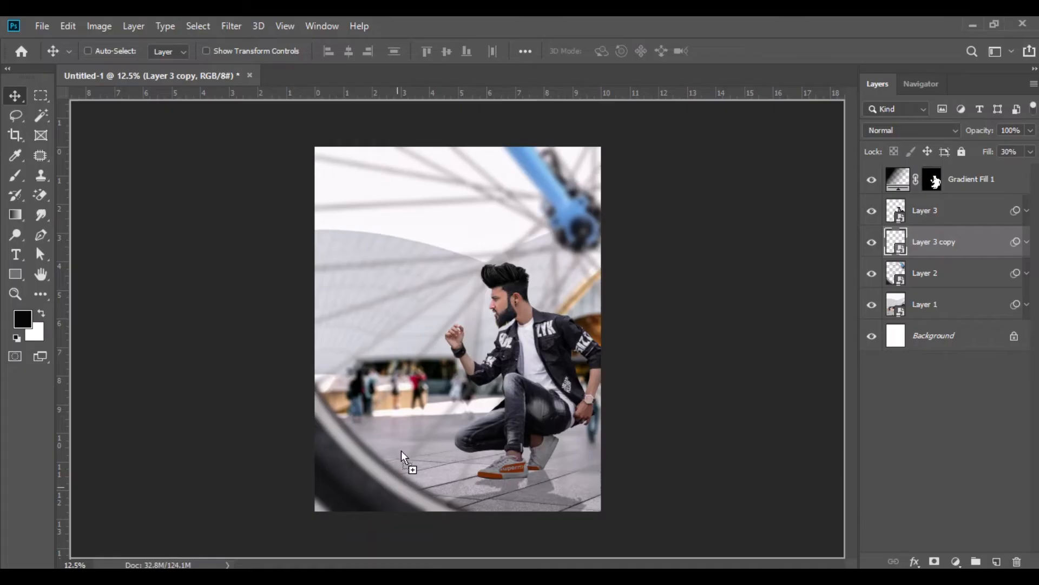
pyautogui.moveTo(370, 93); pyautogui.dragTo(374, 80)
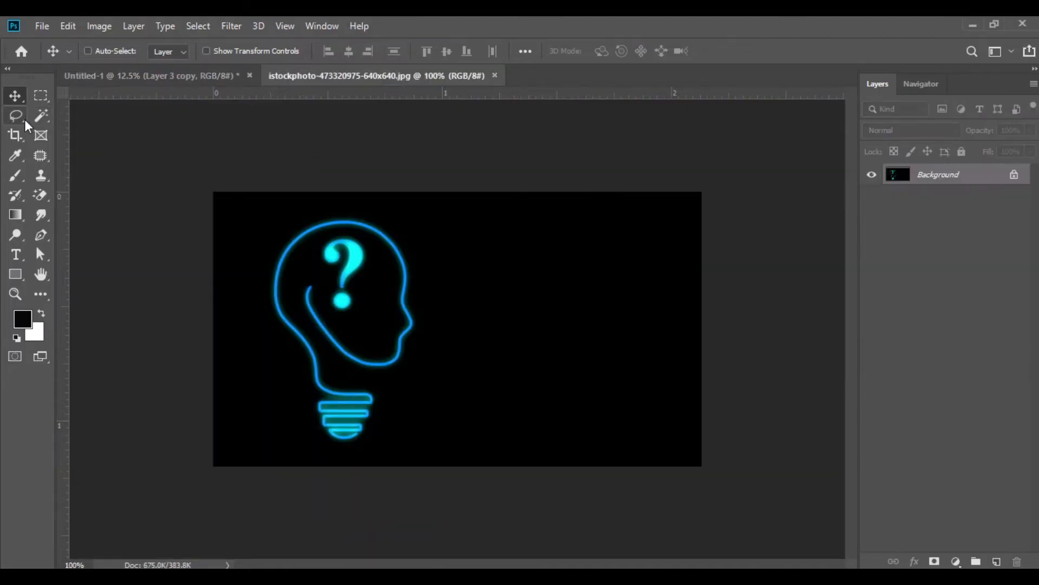
# - Lasso the glowing question mark inside the bulb and bring it into Untitled-1 as a new layer
pyautogui.click(15, 117)
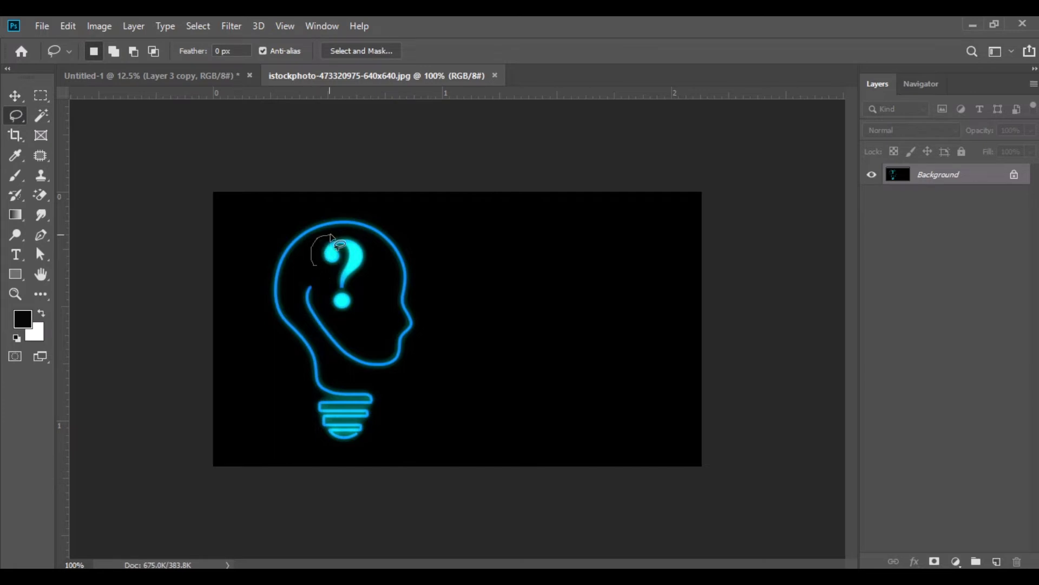
pyautogui.moveTo(367, 242); pyautogui.dragTo(362, 311)
pyautogui.moveTo(340, 320)
pyautogui.mouseDown()
pyautogui.moveTo(316, 273)
pyautogui.moveTo(152, 75)
pyautogui.moveTo(336, 225)
pyautogui.moveTo(391, 319)
pyautogui.mouseUp()
pyautogui.click(14, 96)
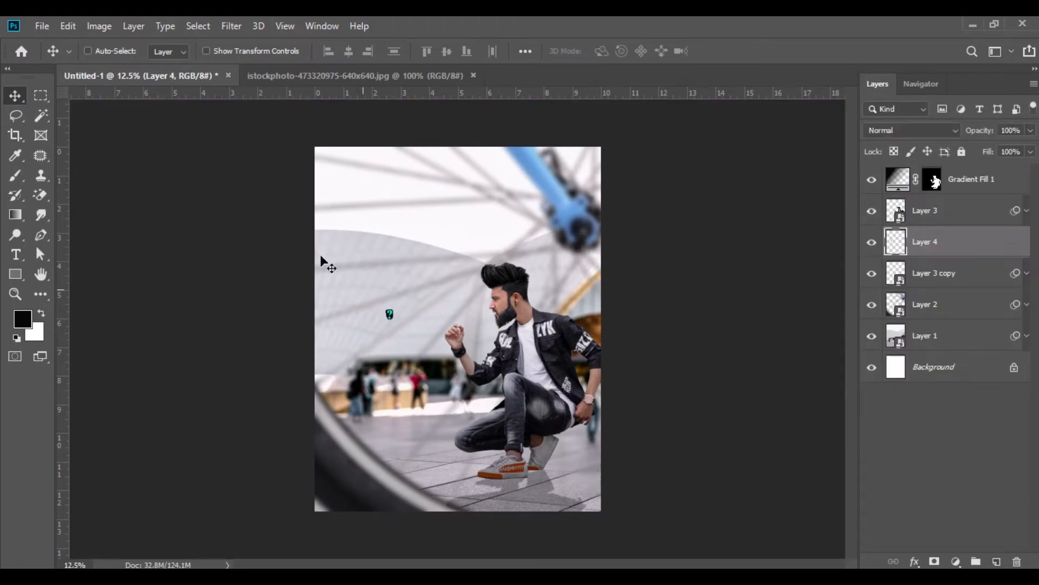
# - Scale the question mark on Layer 4 proportionally to 1428% and place it beside the model's raised hand
pyautogui.click(71, 32)
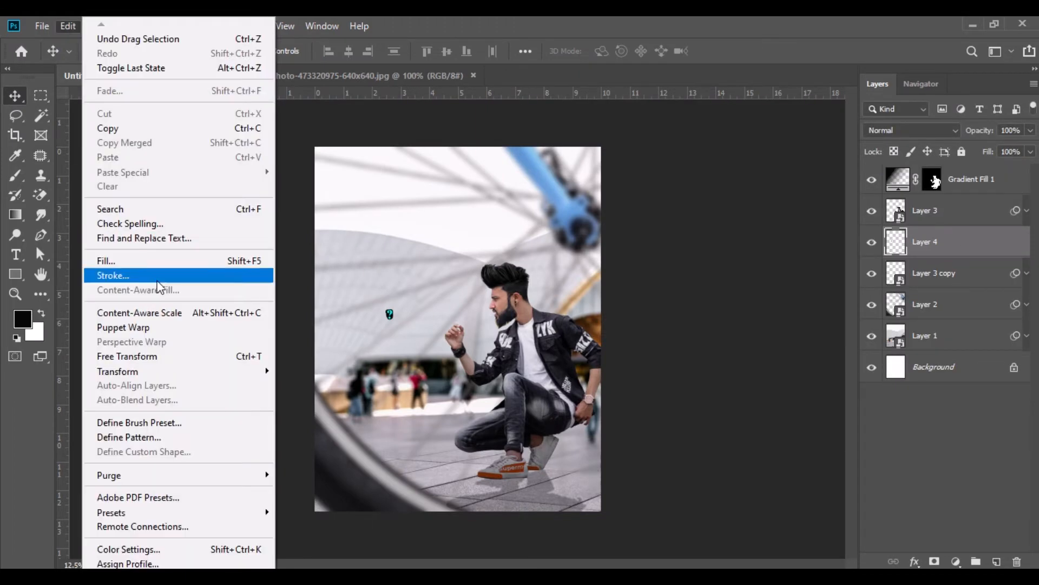
pyautogui.click(194, 358)
pyautogui.moveTo(336, 51); pyautogui.dragTo(788, 85)
pyautogui.moveTo(336, 51); pyautogui.dragTo(790, 110)
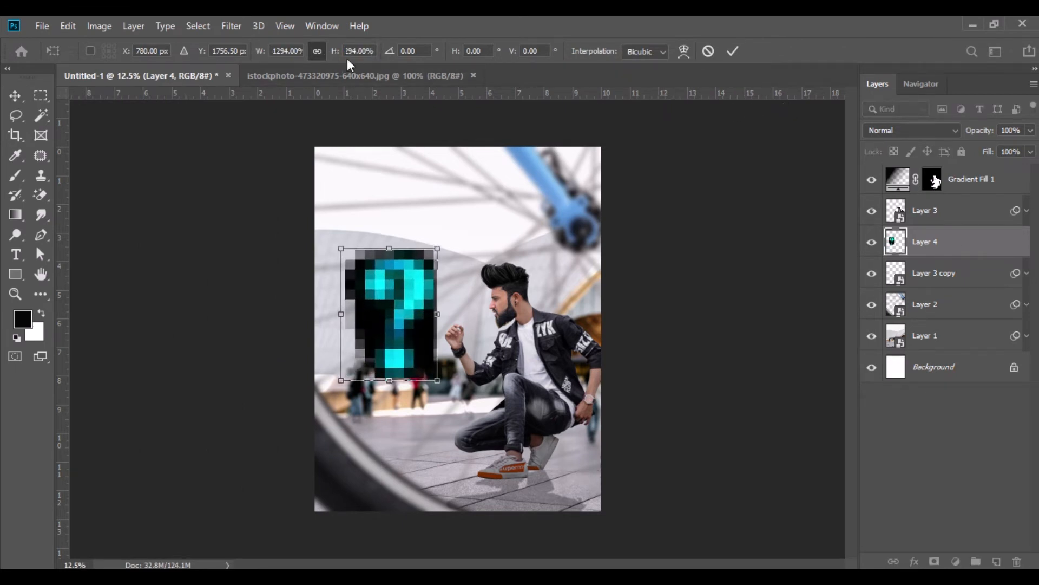
pyautogui.moveTo(336, 51); pyautogui.dragTo(390, 68)
pyautogui.moveTo(432, 306); pyautogui.dragTo(427, 293)
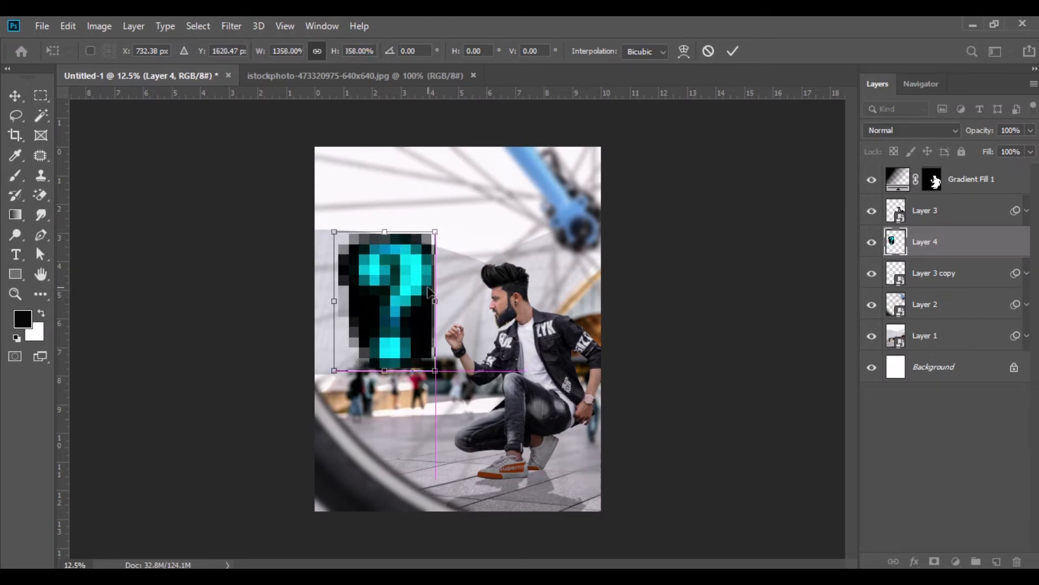
pyautogui.moveTo(332, 64); pyautogui.dragTo(387, 69)
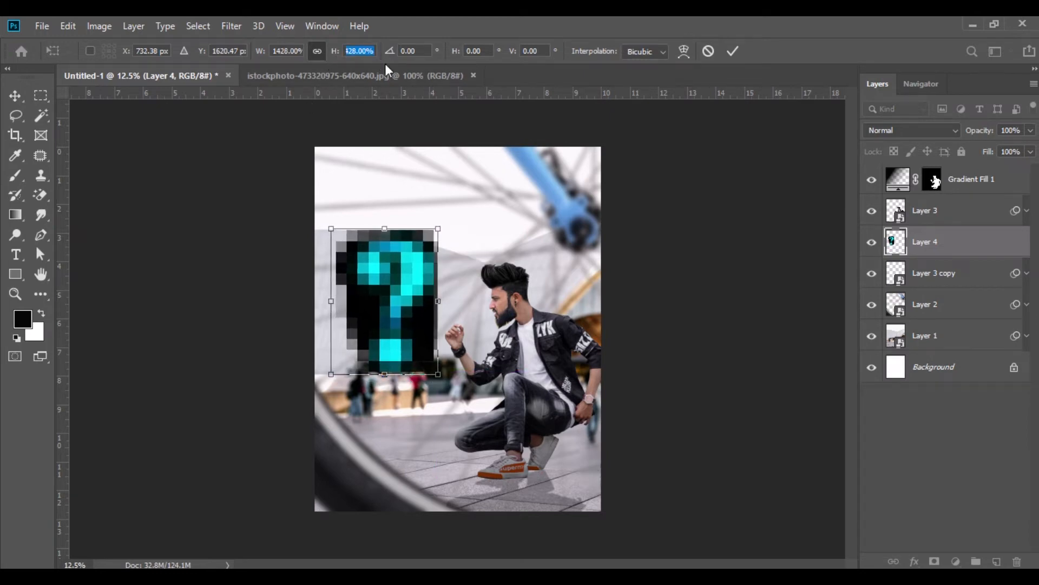
pyautogui.click(16, 99)
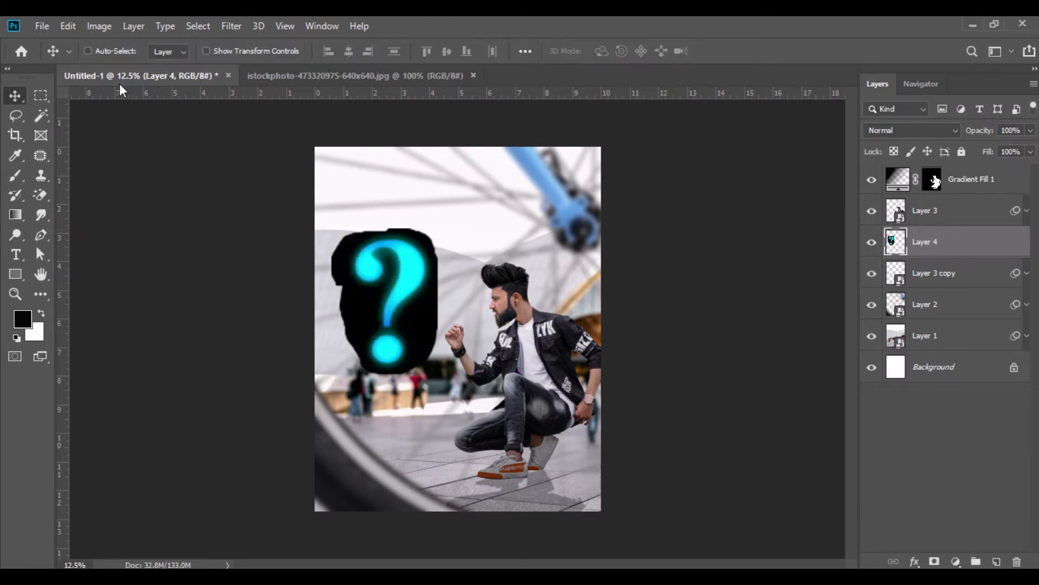
# - Invert the colors of Layer 4 and set its blend mode to Multiply
pyautogui.click(100, 26)
pyautogui.moveTo(162, 66)
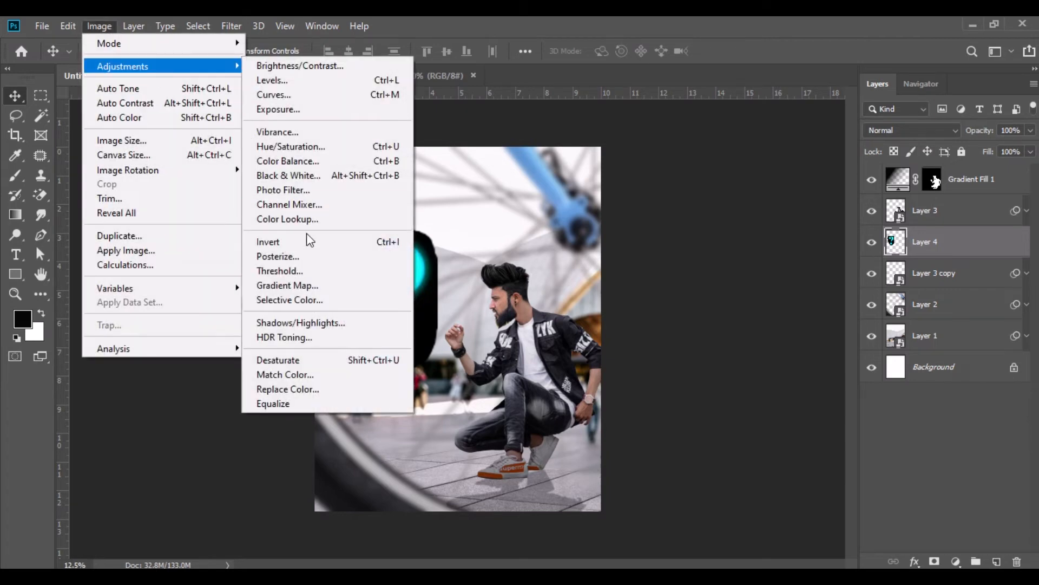
pyautogui.click(311, 242)
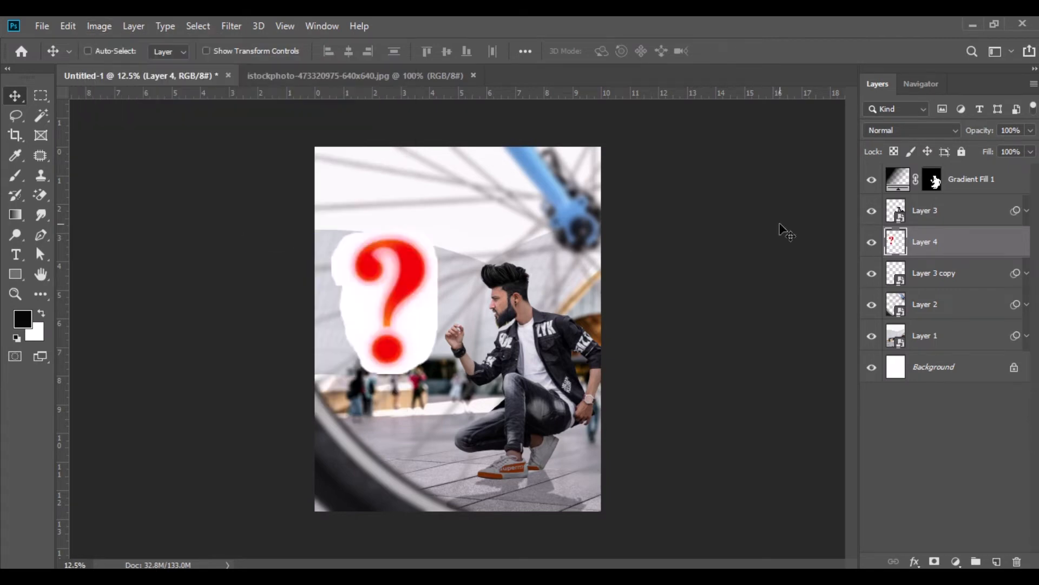
pyautogui.click(899, 130)
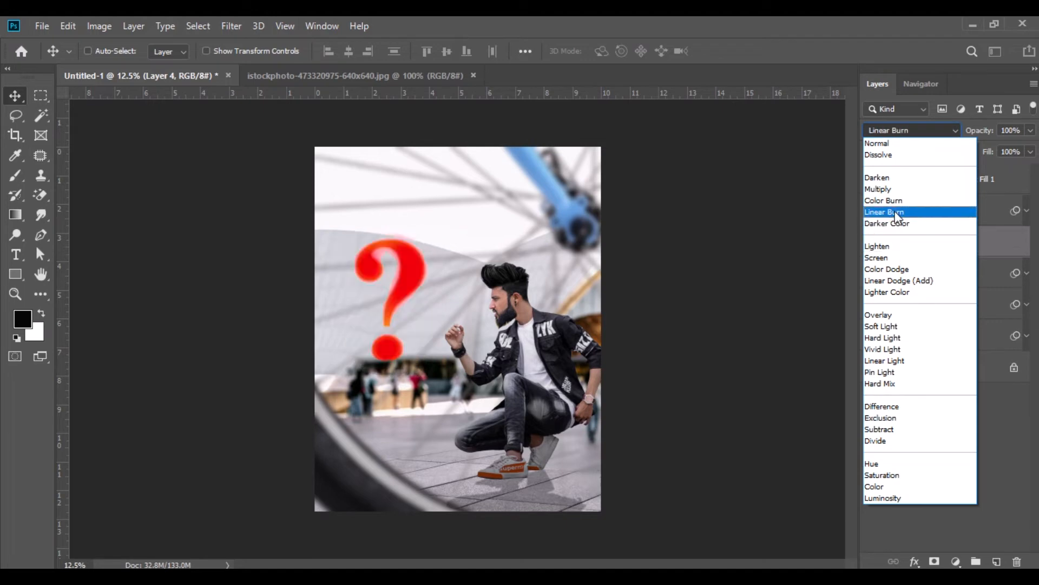
pyautogui.click(904, 193)
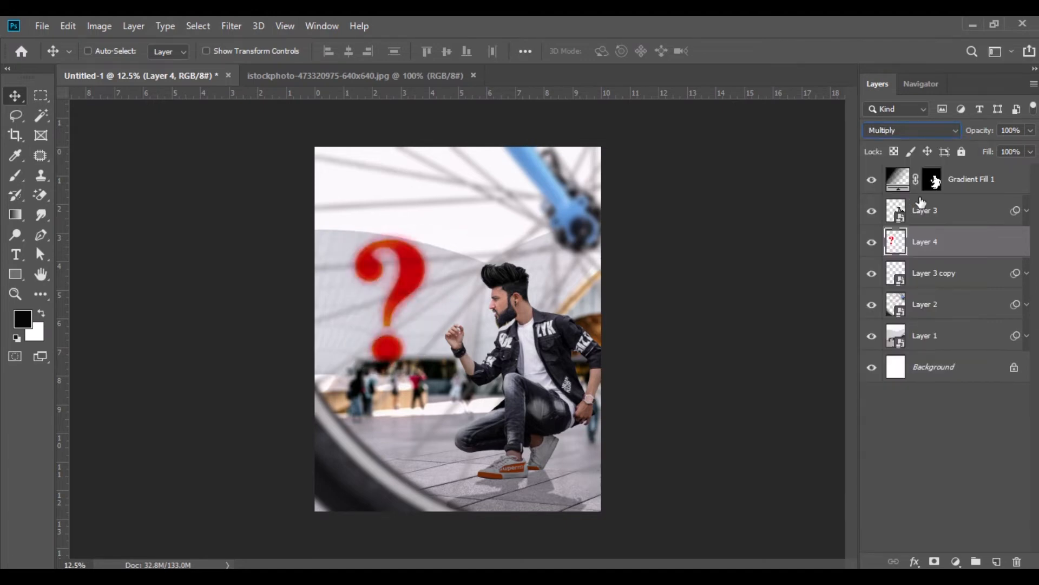
pyautogui.moveTo(926, 305); pyautogui.dragTo(952, 177)
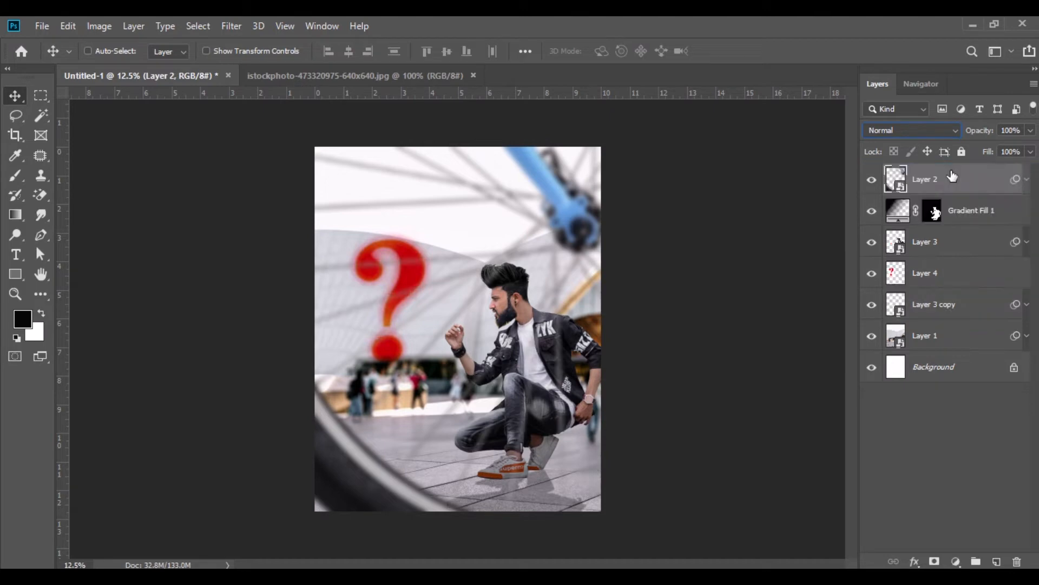
pyautogui.click(918, 277)
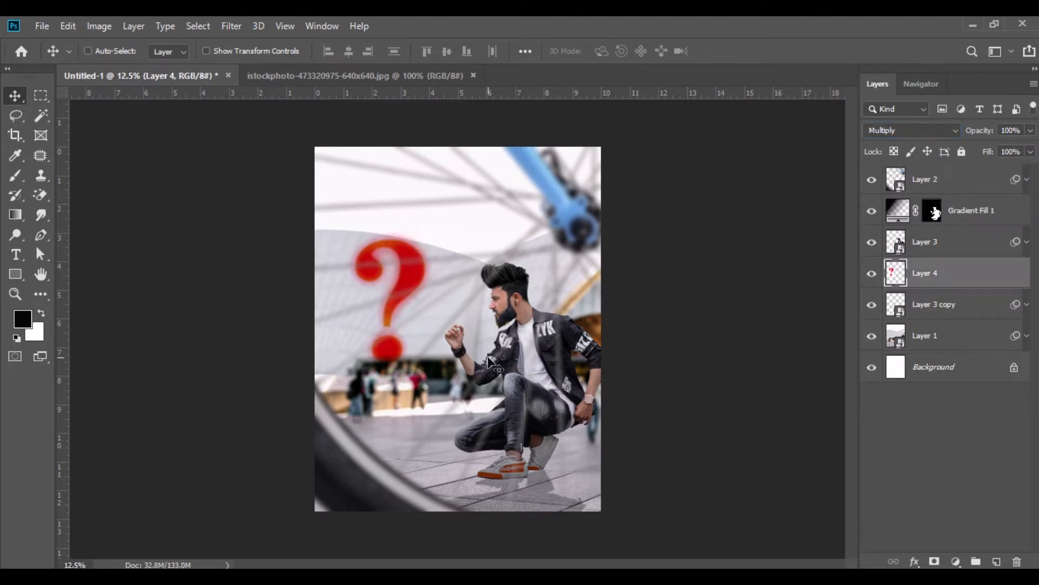
pyautogui.click(475, 75)
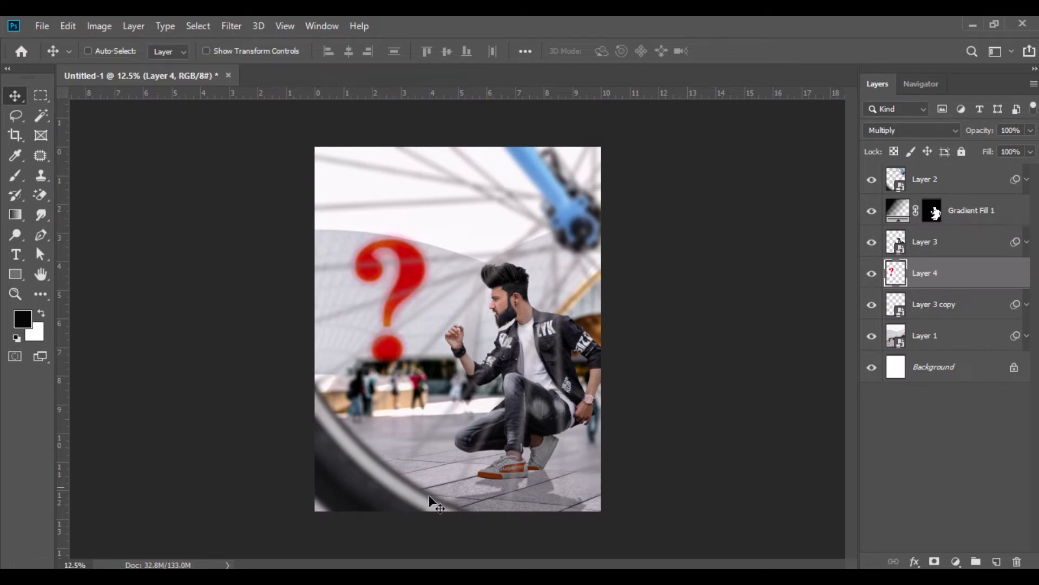
# - Open Rose.png and bring its rose, converted to a Smart Object, into Untitled-1 at the model's raised hand
pyautogui.hotkey('alt', 'Tab')
pyautogui.moveTo(667, 222); pyautogui.dragTo(366, 80)
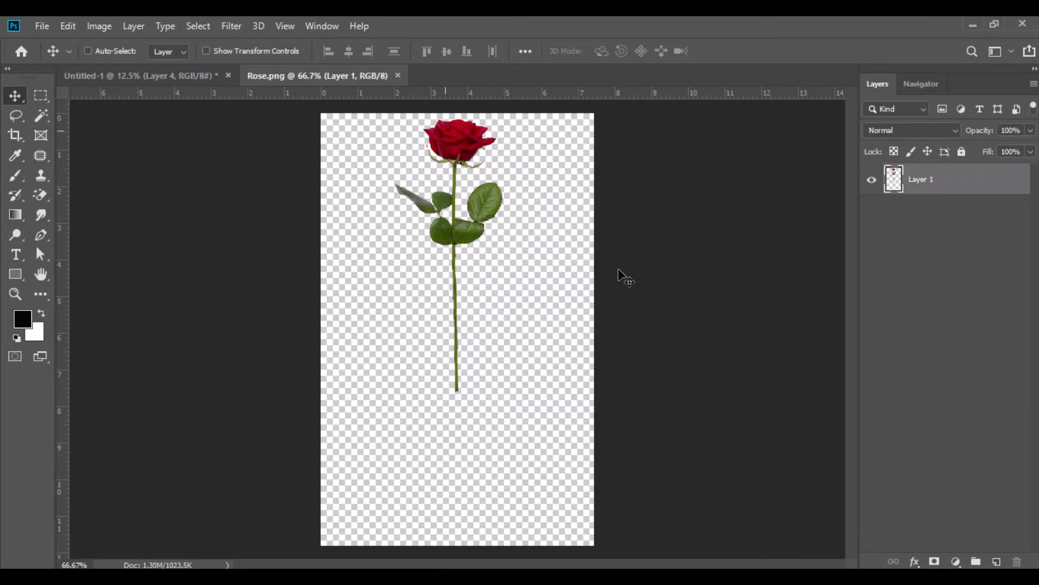
pyautogui.rightClick(912, 193)
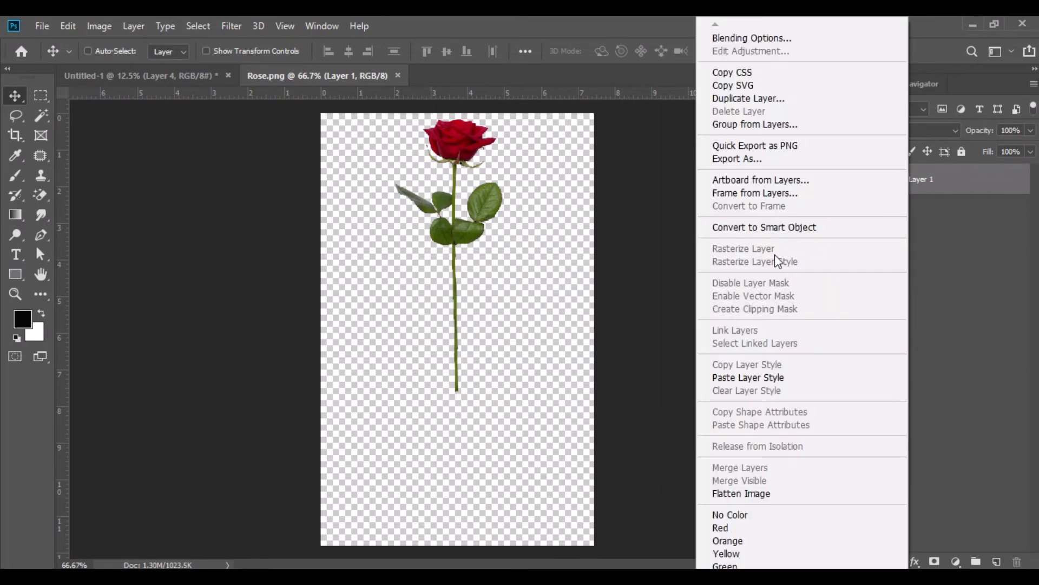
pyautogui.click(771, 226)
pyautogui.moveTo(494, 214); pyautogui.dragTo(391, 278)
pyautogui.moveTo(452, 326); pyautogui.dragTo(454, 329)
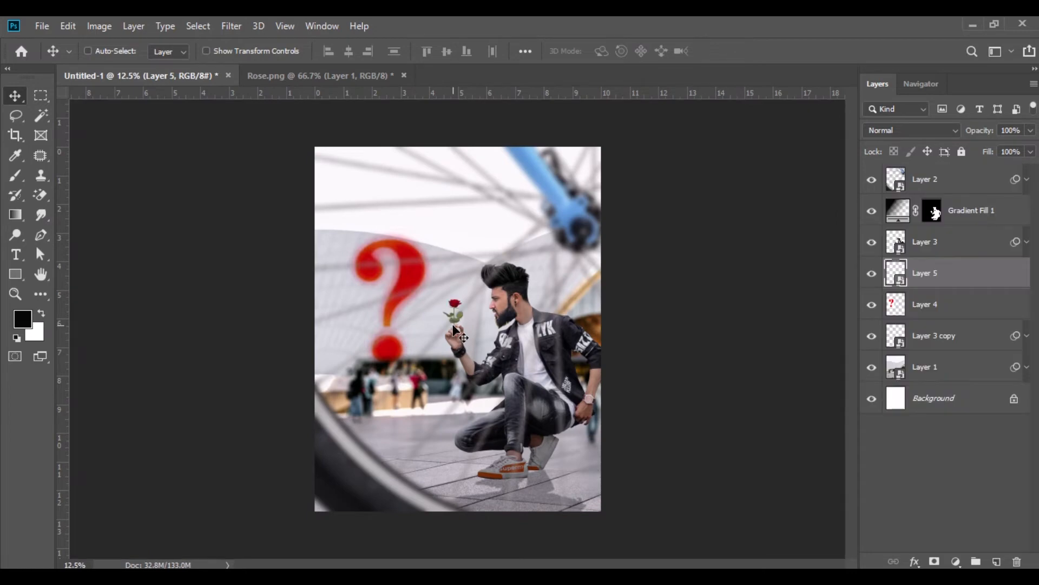
# - Rotate the rose clockwise so its stem runs diagonally across the model's hand, and move Layer 5 above Gradient Fill 1
pyautogui.keyDown('alt'); pyautogui.scroll(5, 455, 329); pyautogui.keyUp('alt')
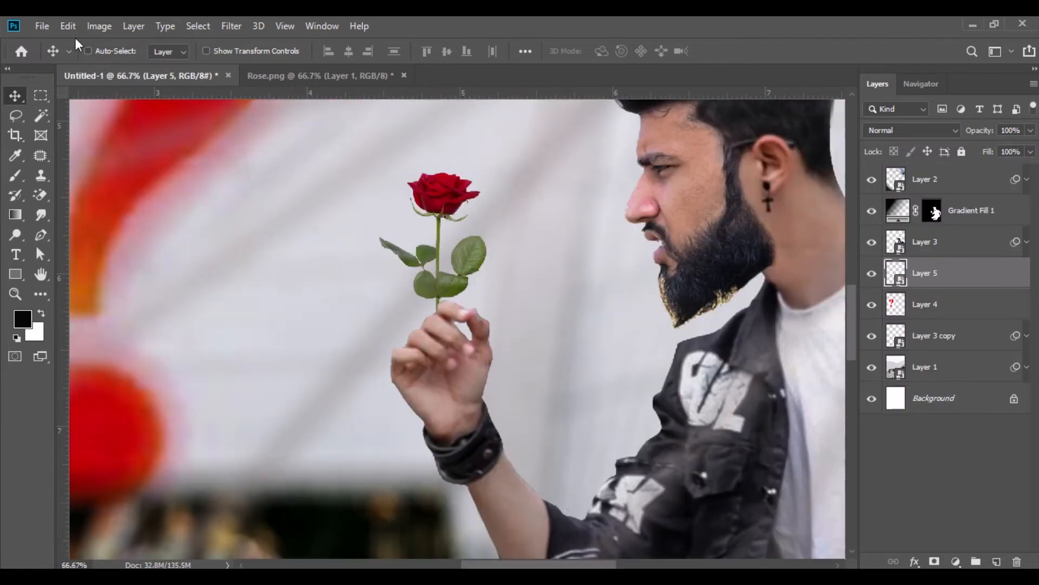
pyautogui.click(68, 26)
pyautogui.click(178, 353)
pyautogui.moveTo(570, 219); pyautogui.dragTo(591, 282)
pyautogui.moveTo(469, 294); pyautogui.dragTo(501, 294)
pyautogui.moveTo(600, 216); pyautogui.dragTo(609, 219)
pyautogui.click(16, 96)
pyautogui.moveTo(936, 280); pyautogui.dragTo(939, 199)
pyautogui.moveTo(485, 305); pyautogui.dragTo(494, 304)
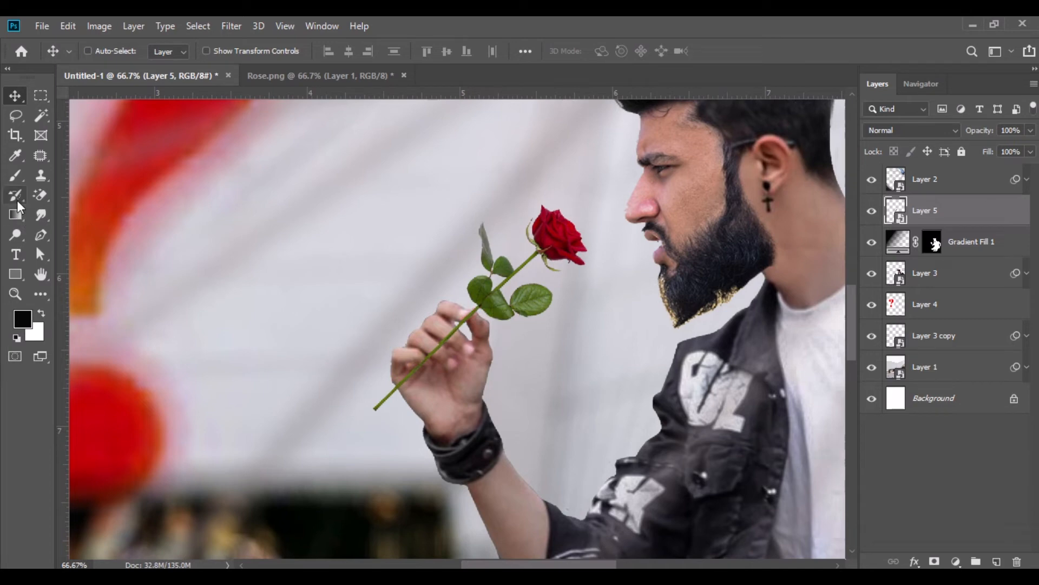
# - Add a layer mask to Layer 5 and lower the layer's fill to 28%
pyautogui.click(15, 175)
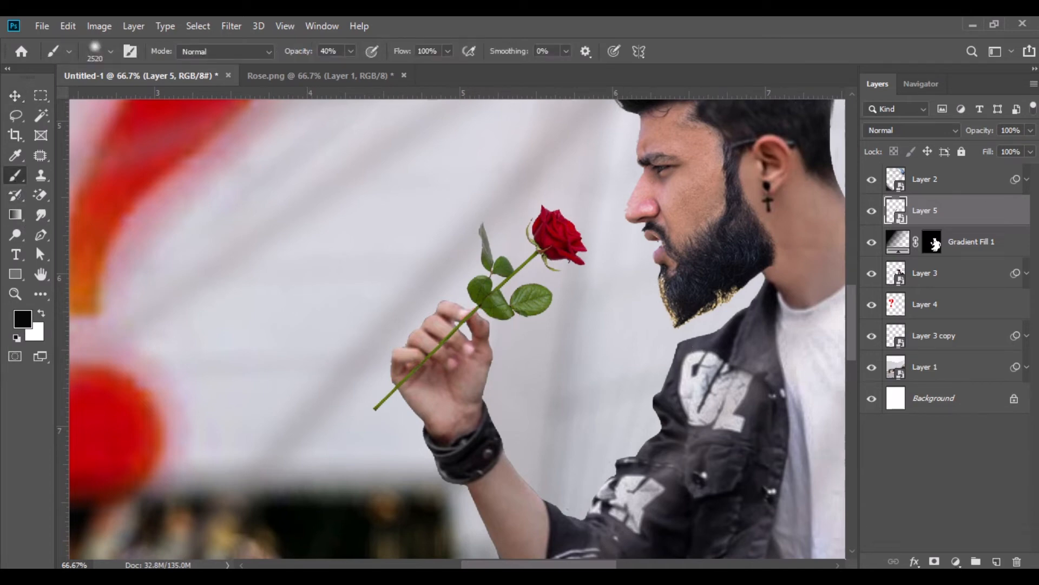
pyautogui.click(936, 562)
pyautogui.click(1031, 153)
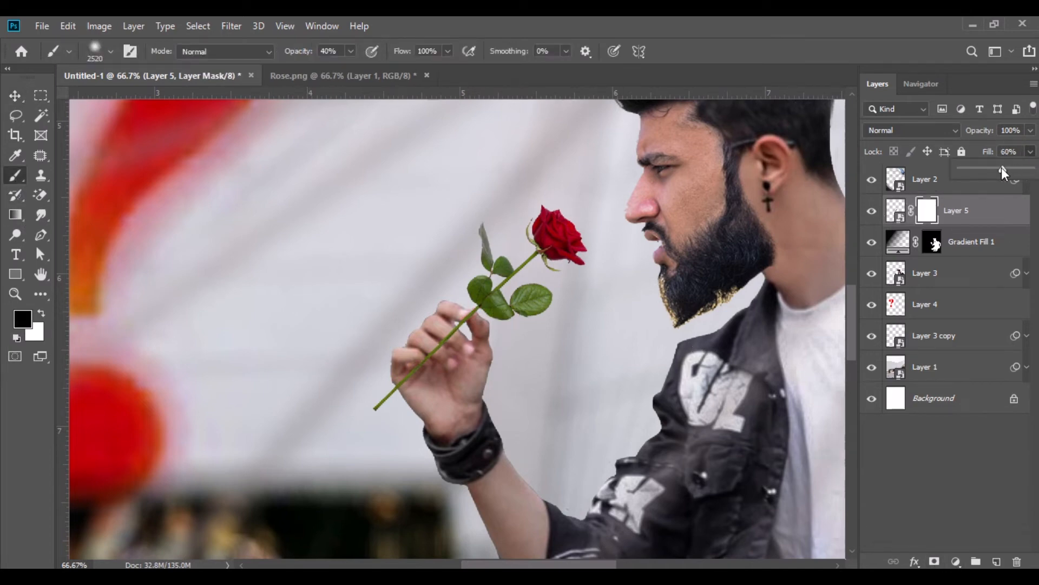
pyautogui.moveTo(1002, 167); pyautogui.dragTo(980, 170)
# - Paint black on Layer 5's mask with a resized brush to hide the rose stem where the fingers cover it
pyautogui.scroll(2, 443, 324)
pyautogui.press(']')
pyautogui.press(']')
pyautogui.press(']')
pyautogui.moveTo(351, 52); pyautogui.dragTo(411, 82)
pyautogui.rightClick(432, 299)
pyautogui.moveTo(589, 369); pyautogui.dragTo(600, 370)
pyautogui.moveTo(526, 336); pyautogui.dragTo(521, 335)
pyautogui.moveTo(409, 379); pyautogui.dragTo(384, 395)
pyautogui.moveTo(416, 356); pyautogui.dragTo(446, 336)
pyautogui.moveTo(353, 415)
pyautogui.mouseDown()
pyautogui.moveTo(360, 430)
pyautogui.moveTo(367, 403)
pyautogui.mouseUp()
pyautogui.click(17, 98)
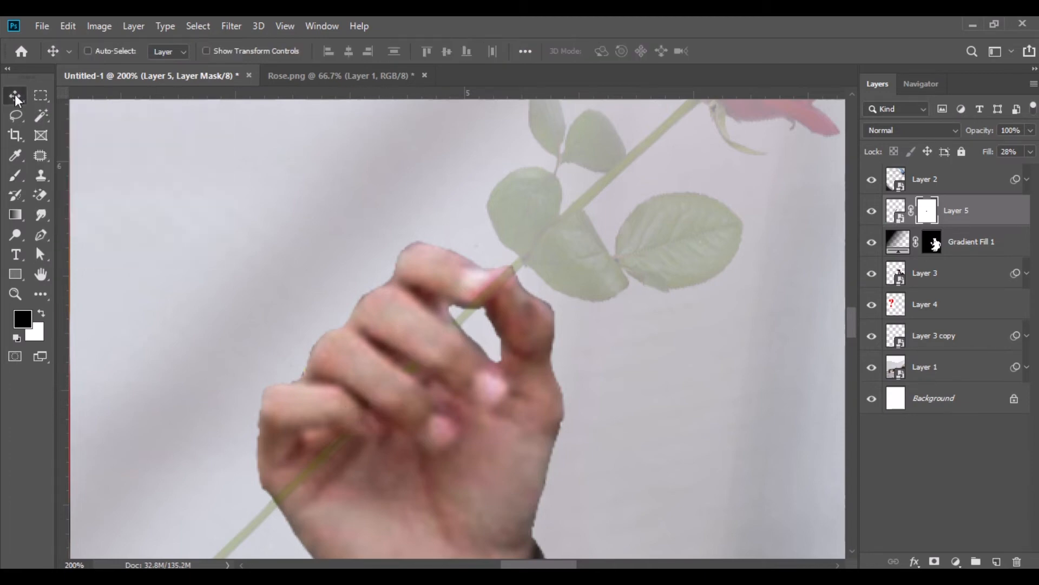
# - Set the fill of the rose's Layer 5 back to 100%
pyautogui.hotkey('ctrl', '-')
pyautogui.hotkey('ctrl', '-')
pyautogui.hotkey('ctrl', '-')
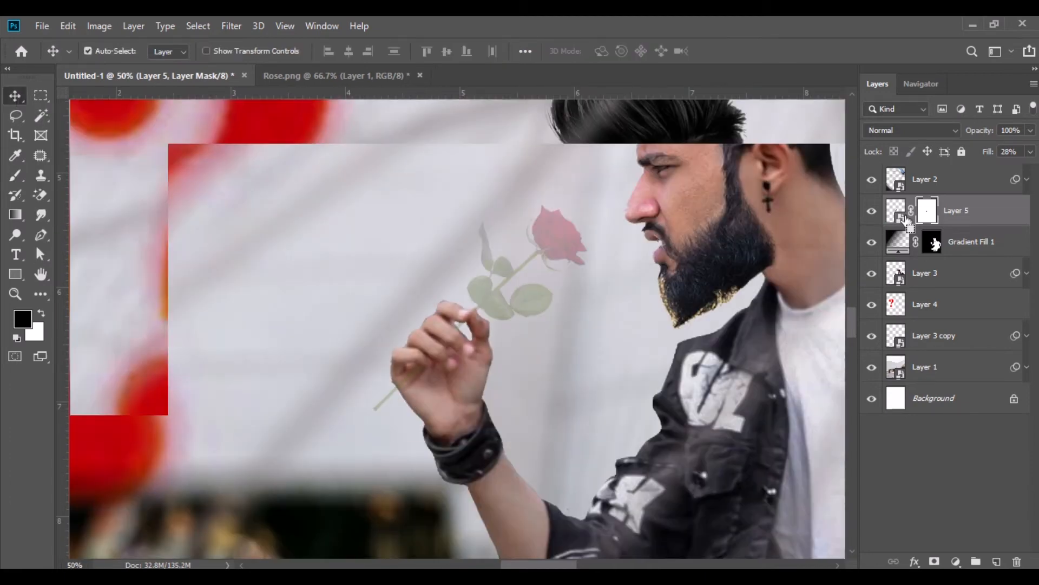
pyautogui.click(1030, 153)
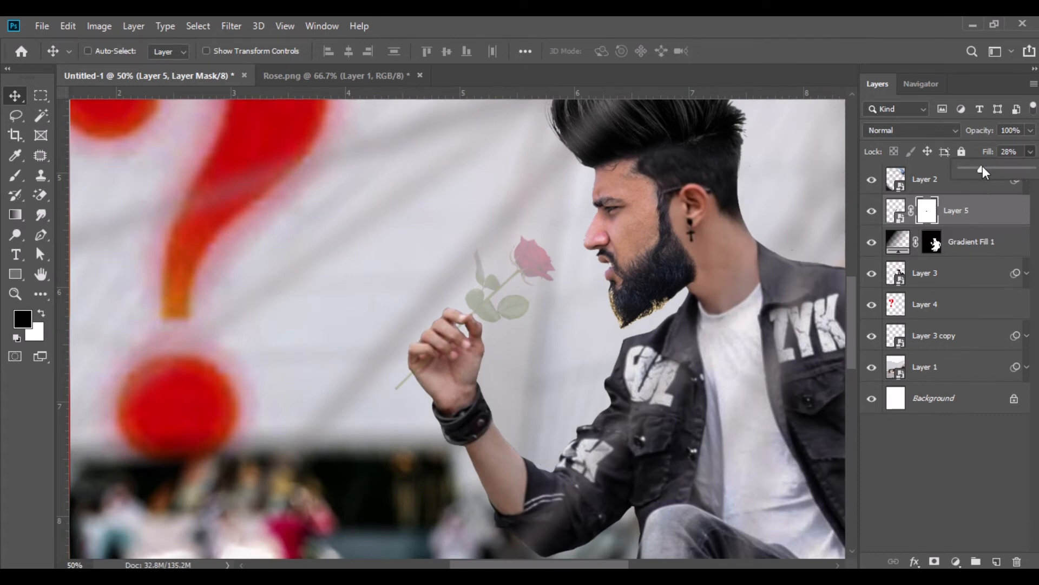
pyautogui.moveTo(983, 165); pyautogui.dragTo(1032, 169)
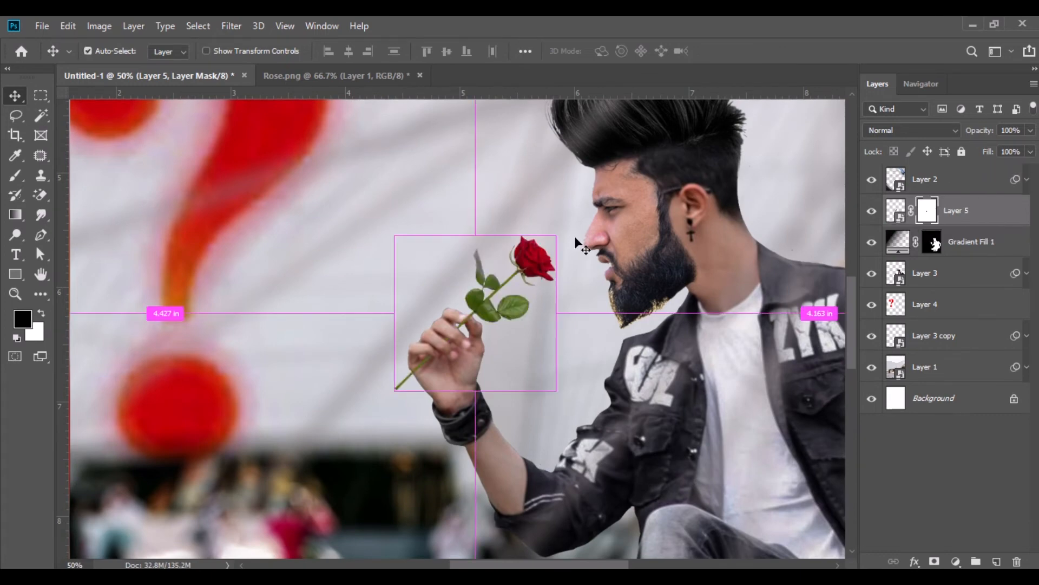
pyautogui.hotkey('ctrl', '-')
pyautogui.hotkey('ctrl', '-')
pyautogui.hotkey('ctrl', '-')
pyautogui.hotkey('ctrl', '-')
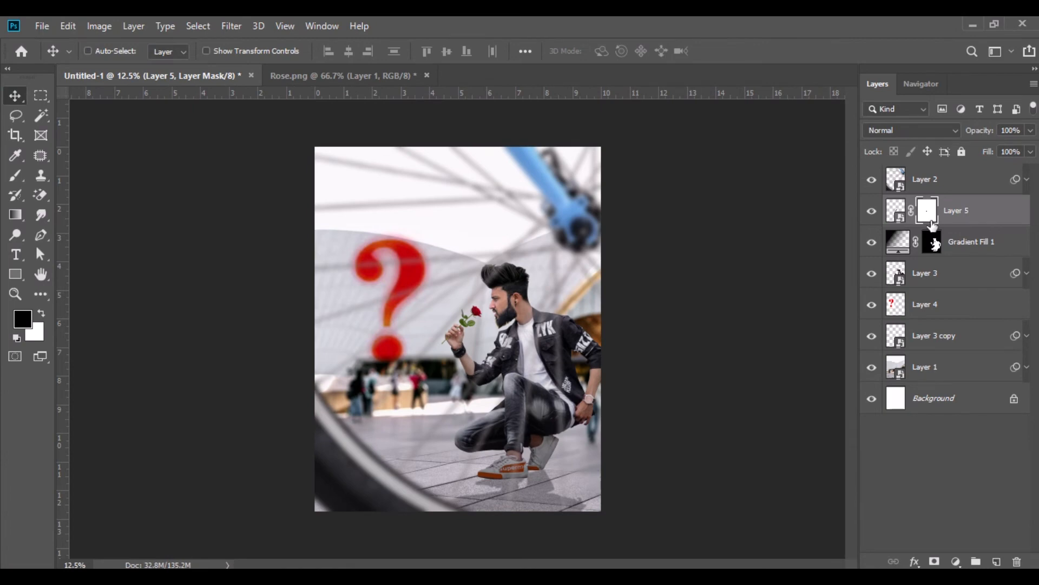
# - Select Layer 2 in Untitled-1 and close the Rose.png document without saving its changes
pyautogui.click(933, 186)
pyautogui.click(404, 76)
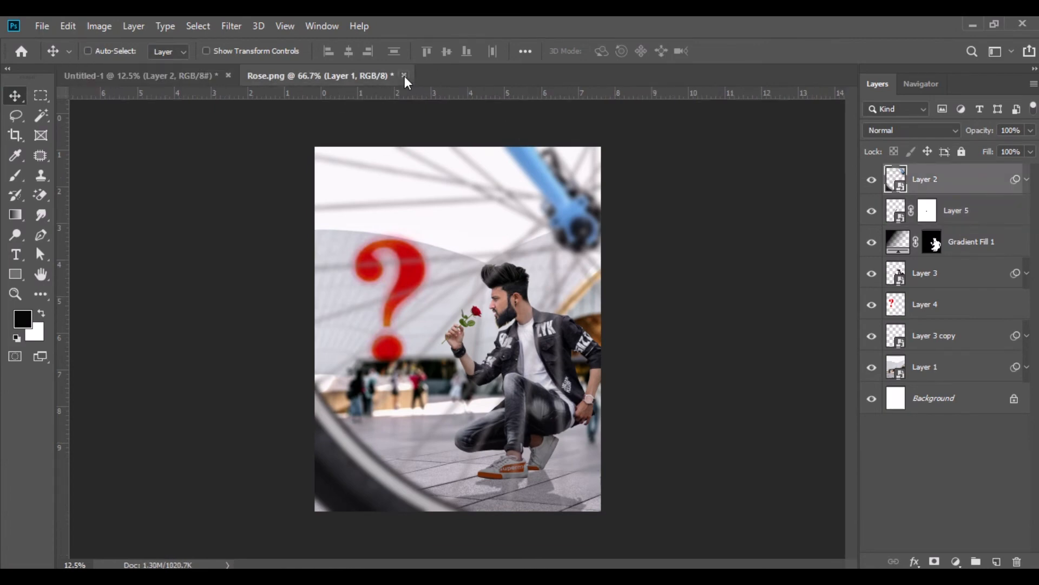
pyautogui.click(506, 239)
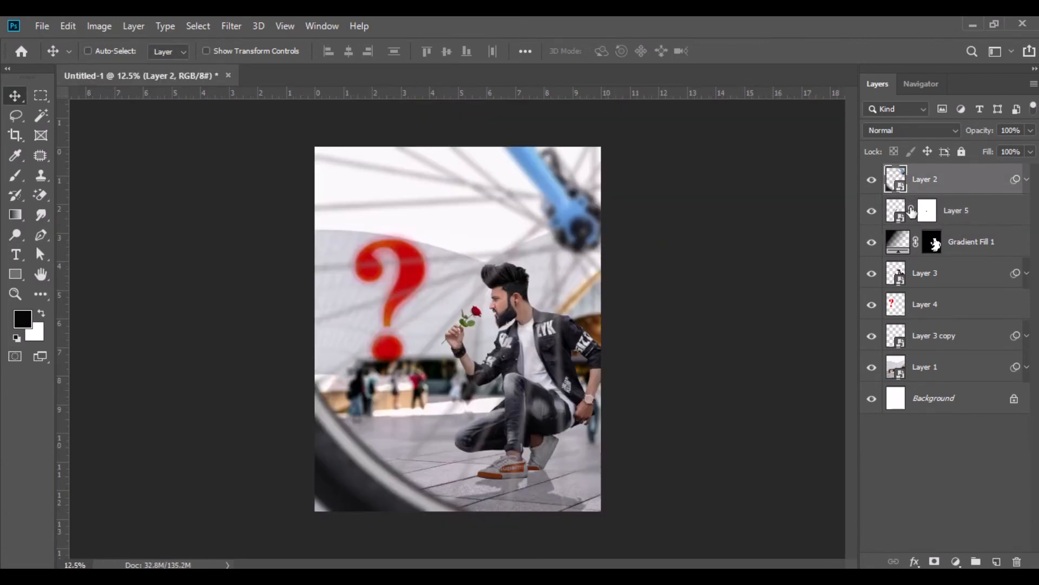
# - Merge all visible layers into the Background and duplicate the merged layer
pyautogui.rightClick(927, 180)
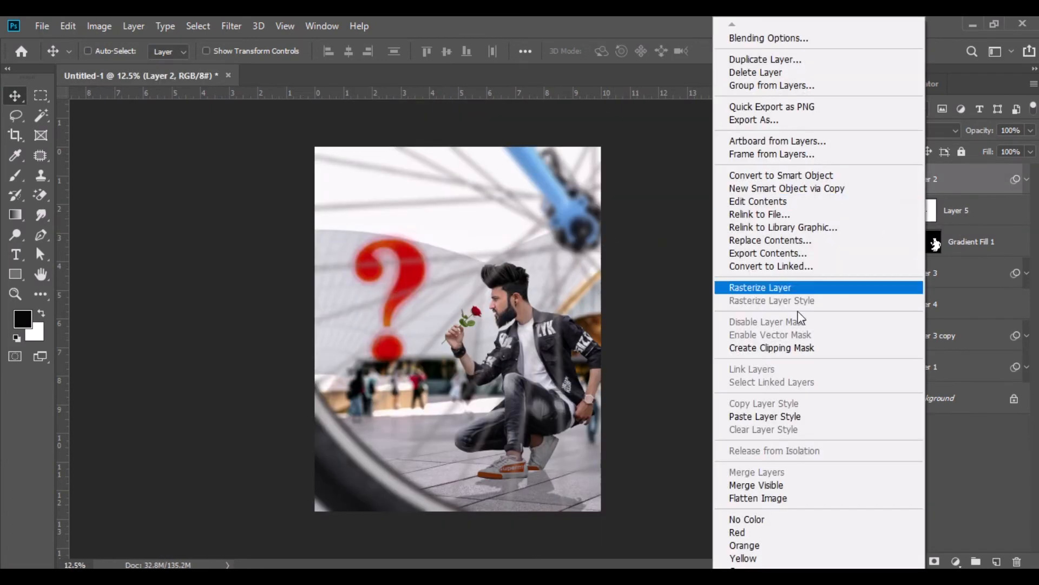
pyautogui.click(782, 485)
pyautogui.moveTo(948, 177); pyautogui.dragTo(997, 561)
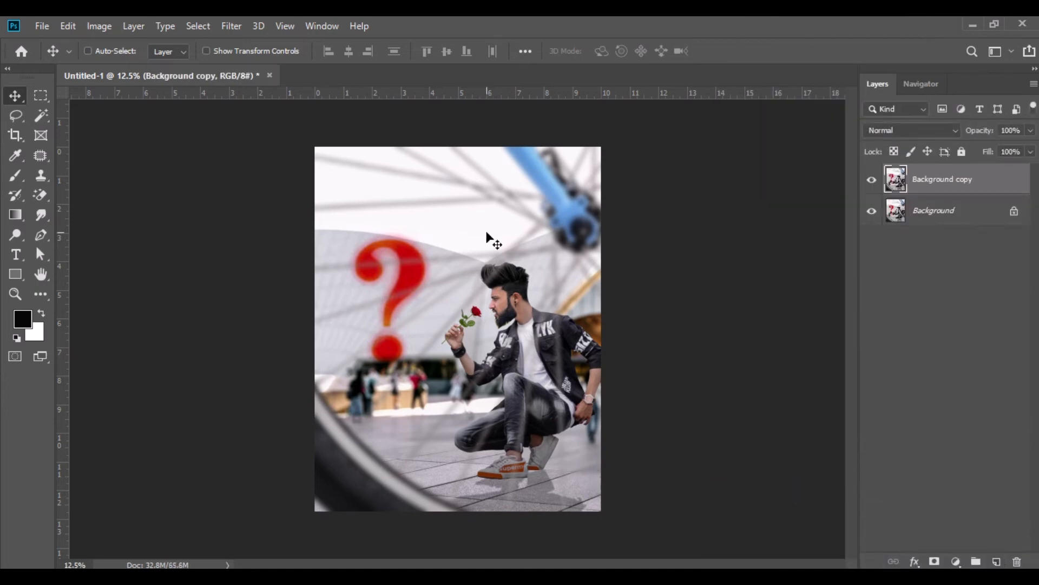
# - Open the Camera Raw Filter on Background copy and set Contrast +10, Highlights -28, Shadows +30 and Blacks -33
pyautogui.click(235, 28)
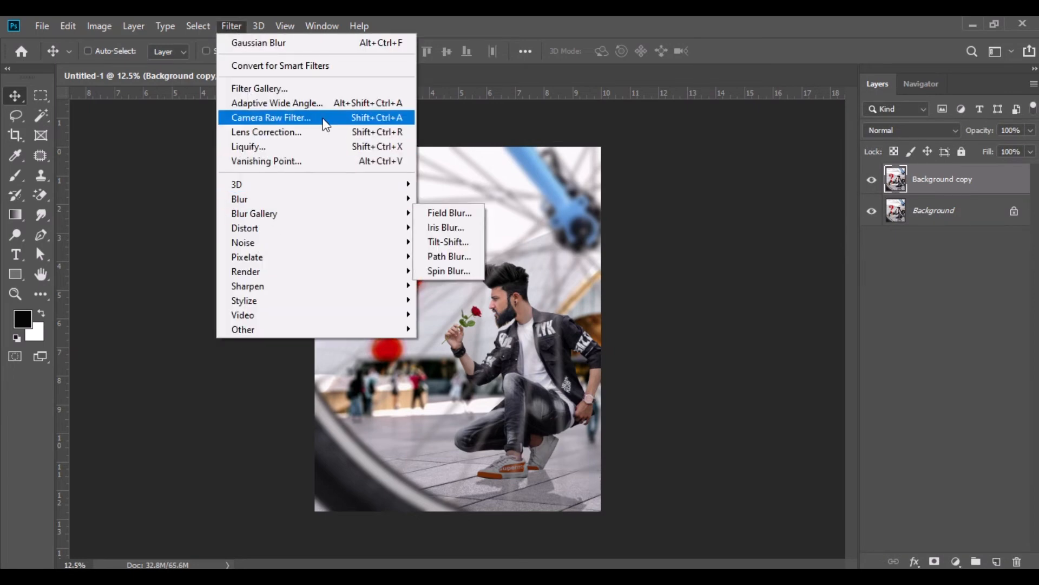
pyautogui.click(353, 117)
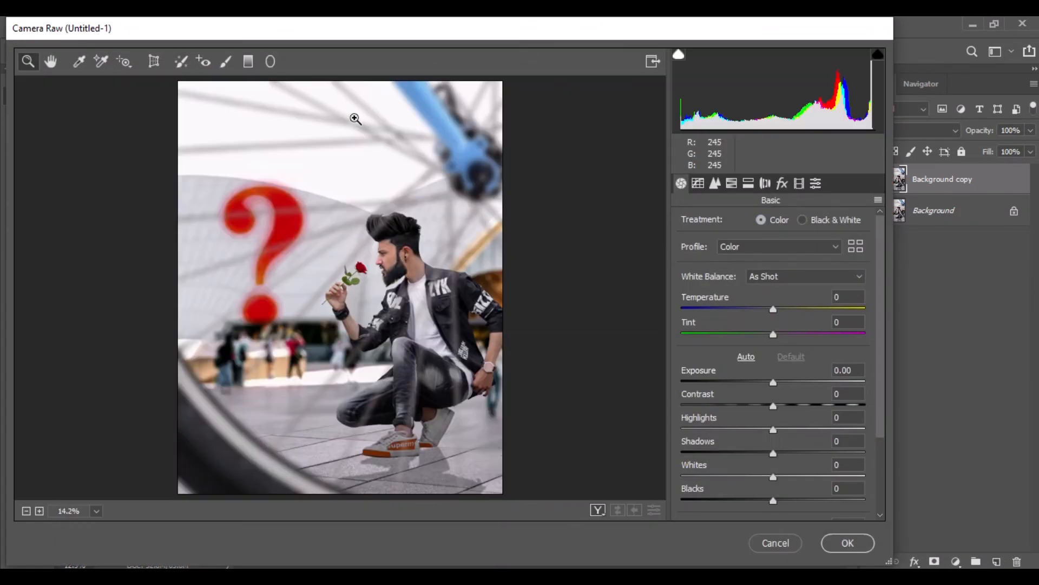
pyautogui.moveTo(773, 406); pyautogui.dragTo(800, 453)
pyautogui.moveTo(773, 500); pyautogui.dragTo(744, 499)
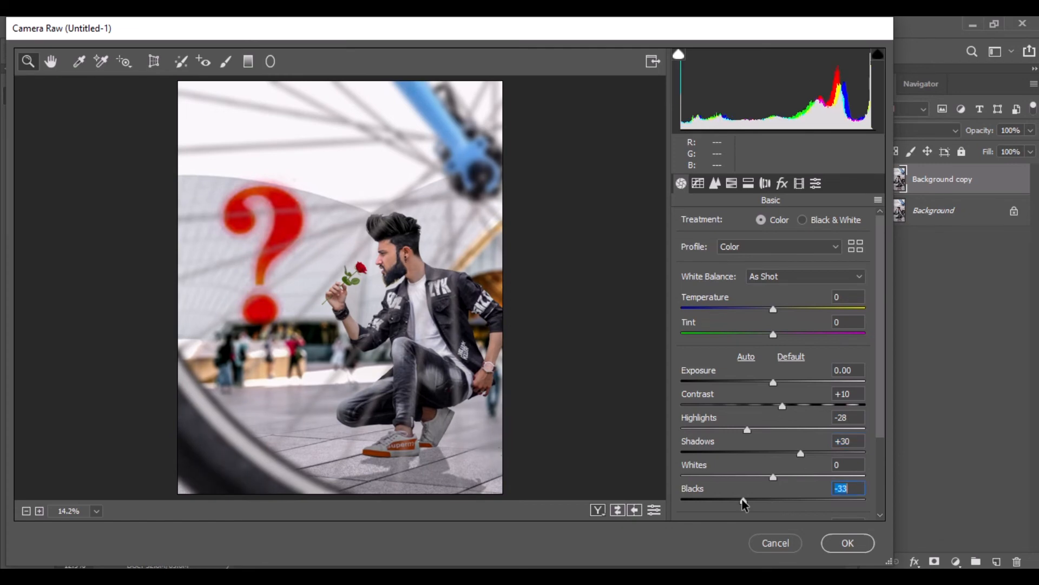
pyautogui.scroll(-3, 880, 498)
pyautogui.moveTo(774, 431); pyautogui.dragTo(790, 440)
# - Set the Oranges luminance to +17 in the HSL adjustments and apply the Camera Raw Filter
pyautogui.click(742, 184)
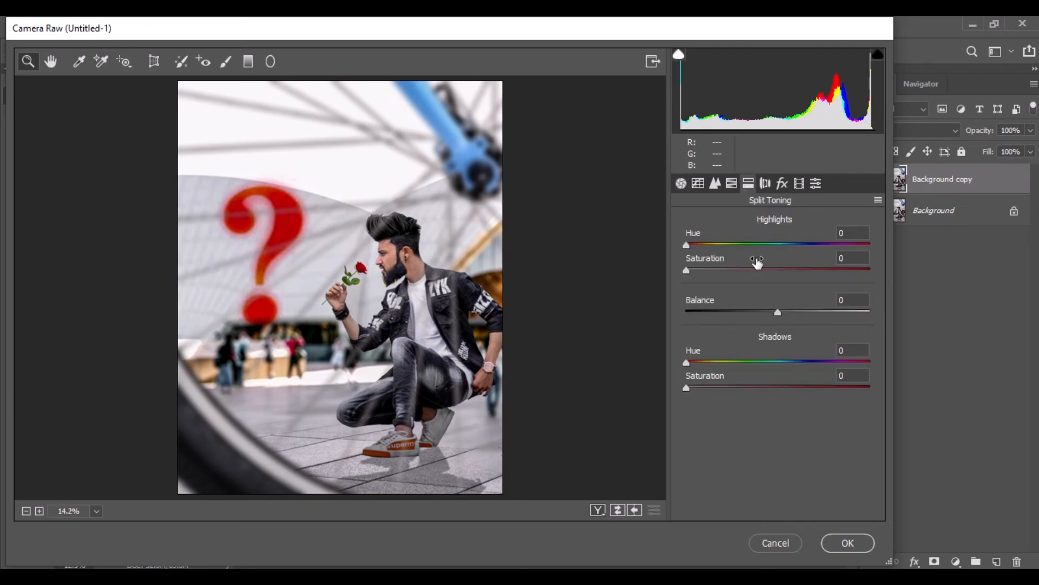
pyautogui.click(730, 183)
pyautogui.click(750, 225)
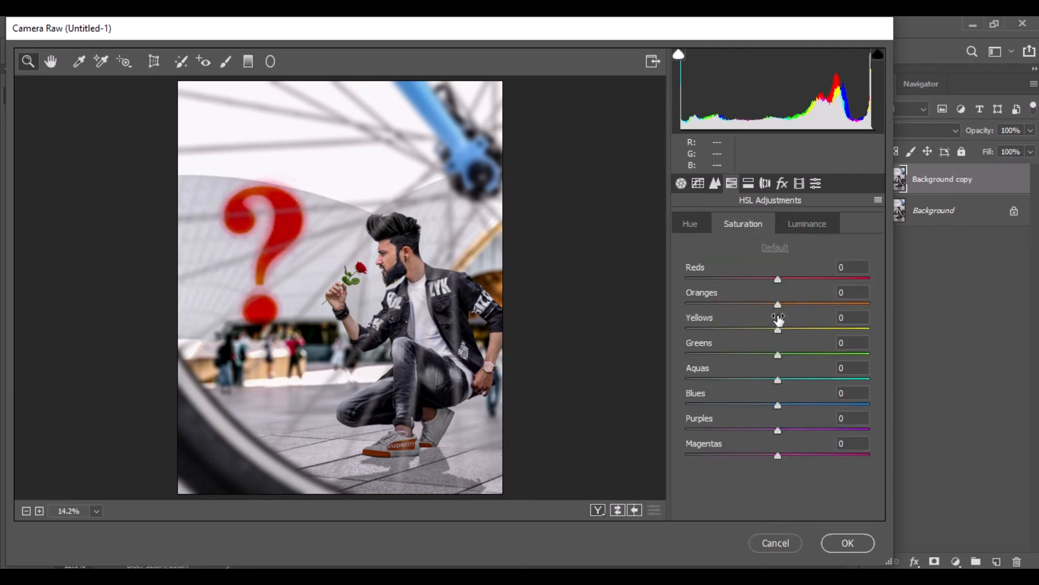
pyautogui.click(778, 305)
pyautogui.click(801, 226)
pyautogui.click(779, 305)
pyautogui.moveTo(784, 304); pyautogui.dragTo(794, 304)
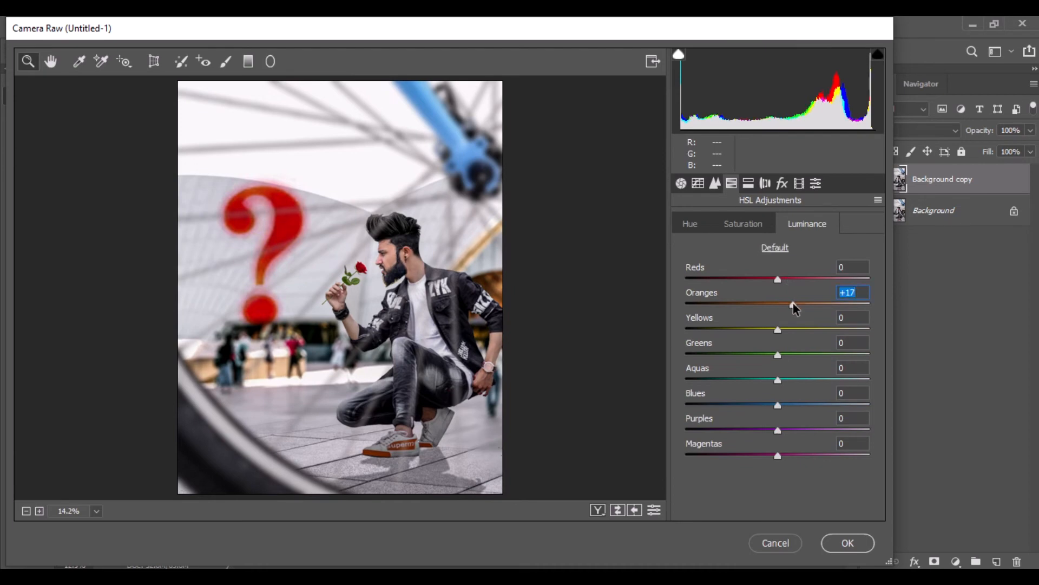
pyautogui.click(837, 540)
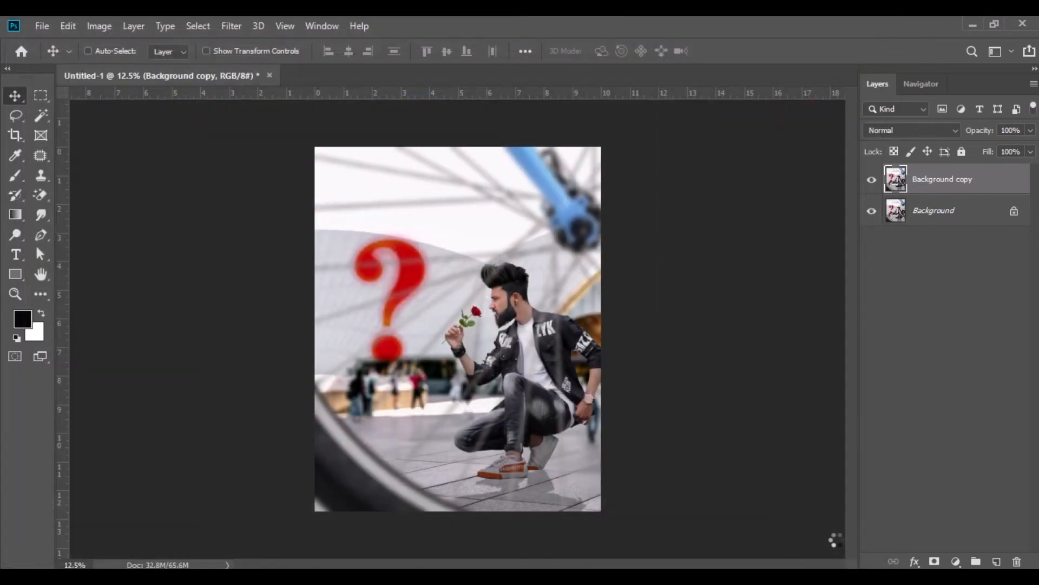
# - Add a Brightness/Contrast adjustment layer above Background copy with Brightness -150 and Contrast 90
pyautogui.click(956, 561)
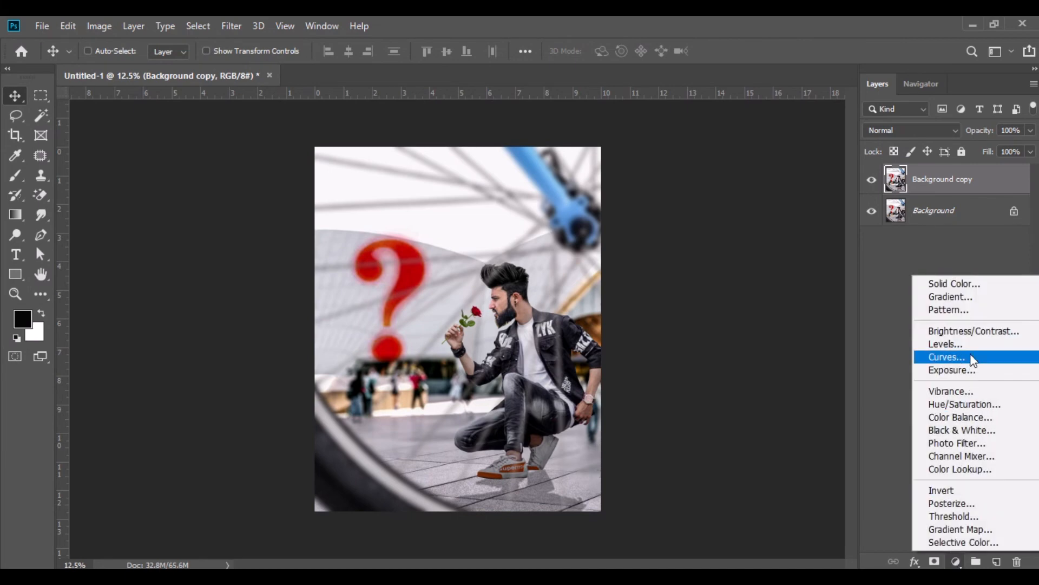
pyautogui.click(975, 331)
pyautogui.moveTo(812, 334); pyautogui.dragTo(716, 333)
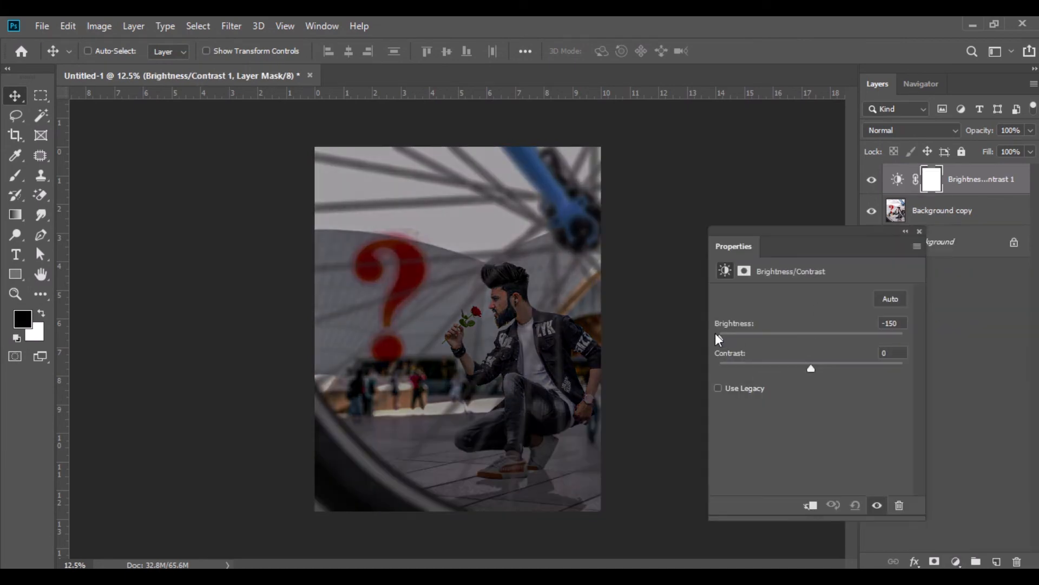
pyautogui.moveTo(811, 369); pyautogui.dragTo(873, 372)
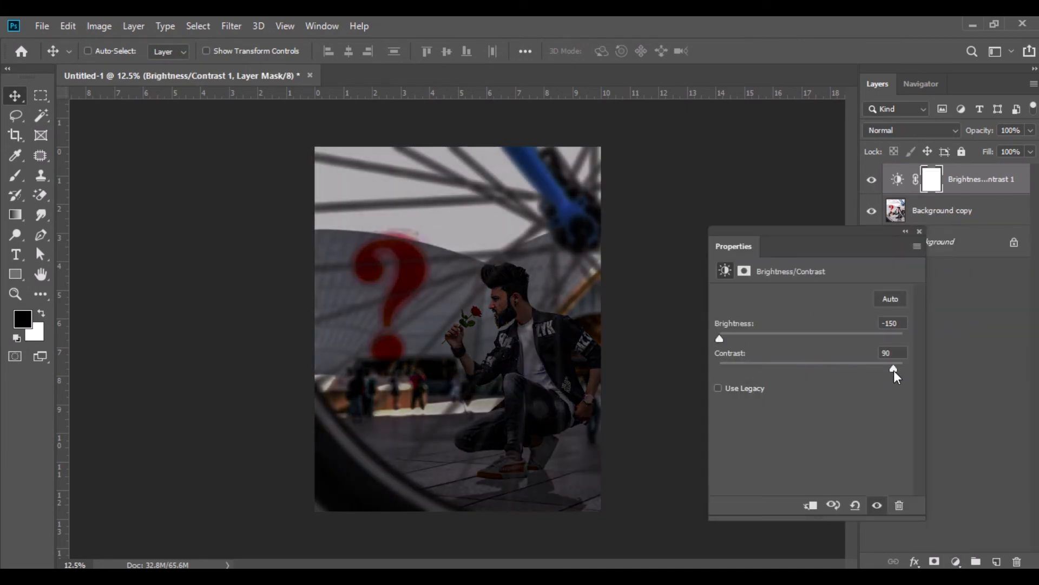
pyautogui.click(919, 232)
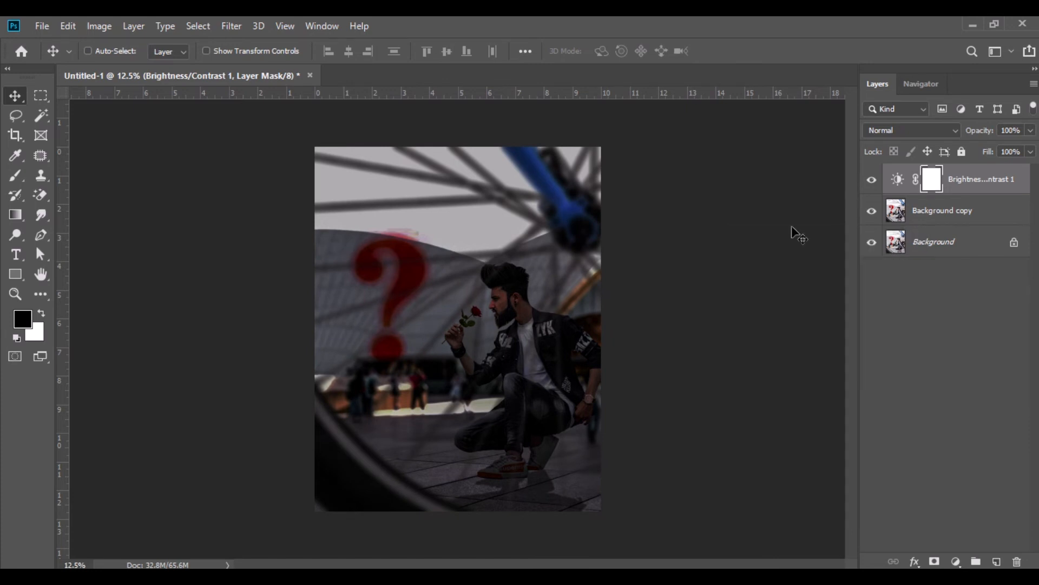
# - Mask the adjustment over the image centre with a soft 2165 px black brush at 40% opacity, and merge all visible layers
pyautogui.click(15, 176)
pyautogui.rightClick(445, 278)
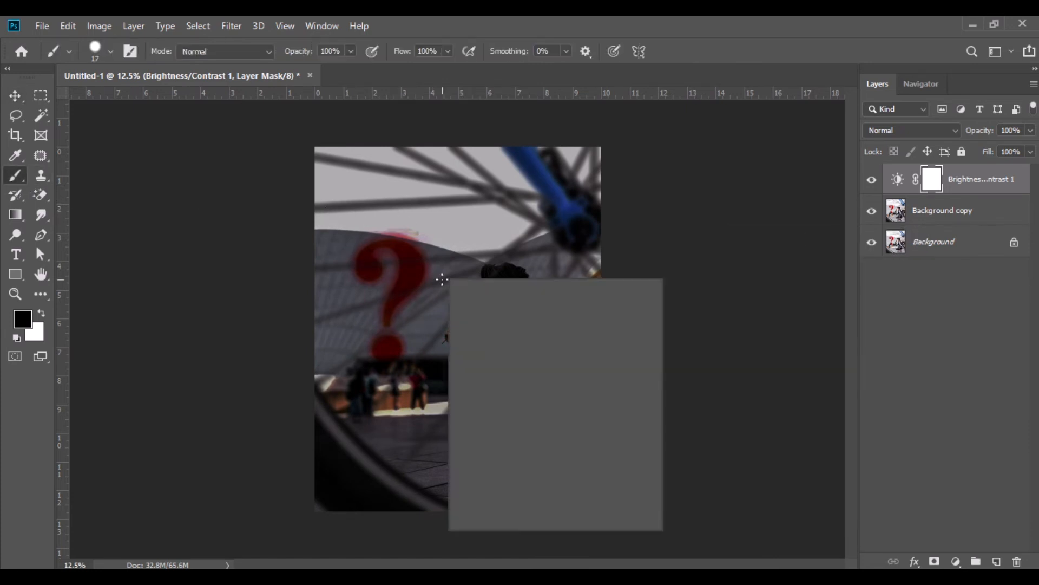
pyautogui.moveTo(615, 322); pyautogui.dragTo(514, 349)
pyautogui.click(455, 226)
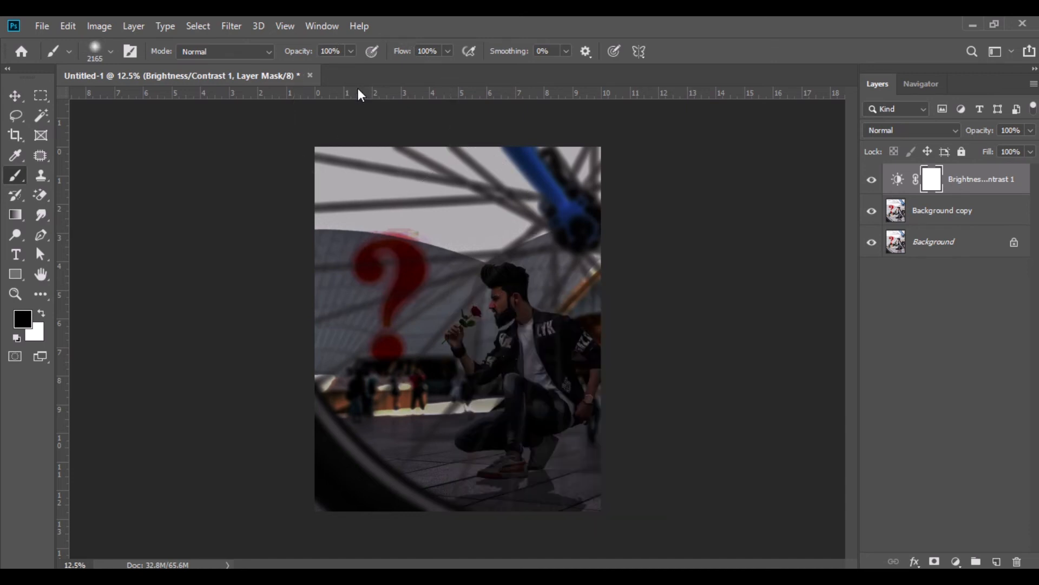
pyautogui.write('40')
pyautogui.moveTo(444, 283)
pyautogui.mouseDown()
pyautogui.moveTo(435, 333)
pyautogui.moveTo(486, 384)
pyautogui.moveTo(442, 316)
pyautogui.moveTo(434, 249)
pyautogui.moveTo(429, 305)
pyautogui.moveTo(400, 336)
pyautogui.moveTo(483, 405)
pyautogui.moveTo(466, 300)
pyautogui.moveTo(488, 255)
pyautogui.moveTo(522, 381)
pyautogui.mouseUp()
pyautogui.moveTo(431, 320)
pyautogui.mouseDown()
pyautogui.moveTo(434, 300)
pyautogui.moveTo(397, 322)
pyautogui.moveTo(383, 441)
pyautogui.moveTo(412, 476)
pyautogui.mouseUp()
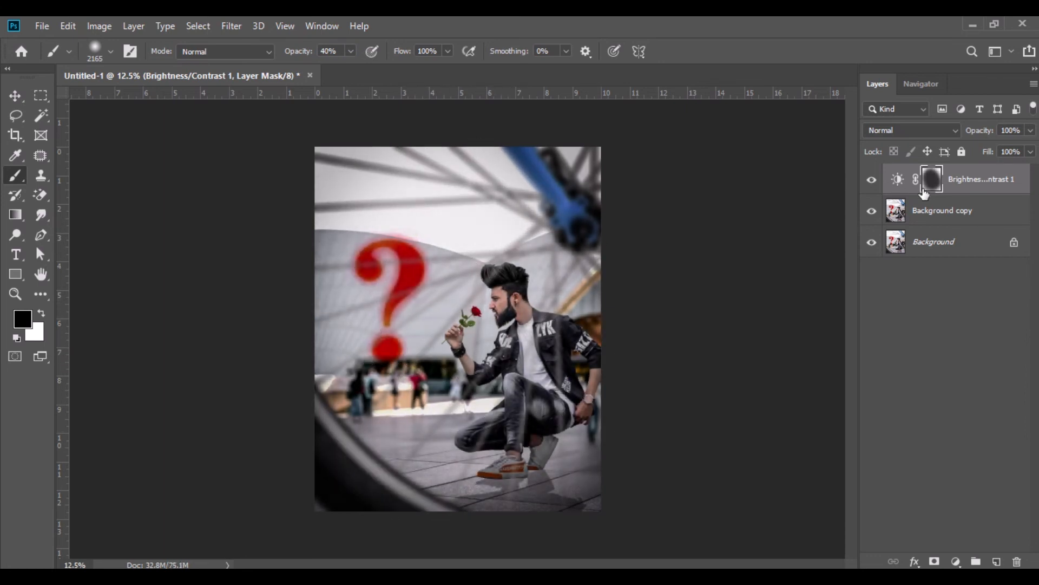
pyautogui.rightClick(956, 186)
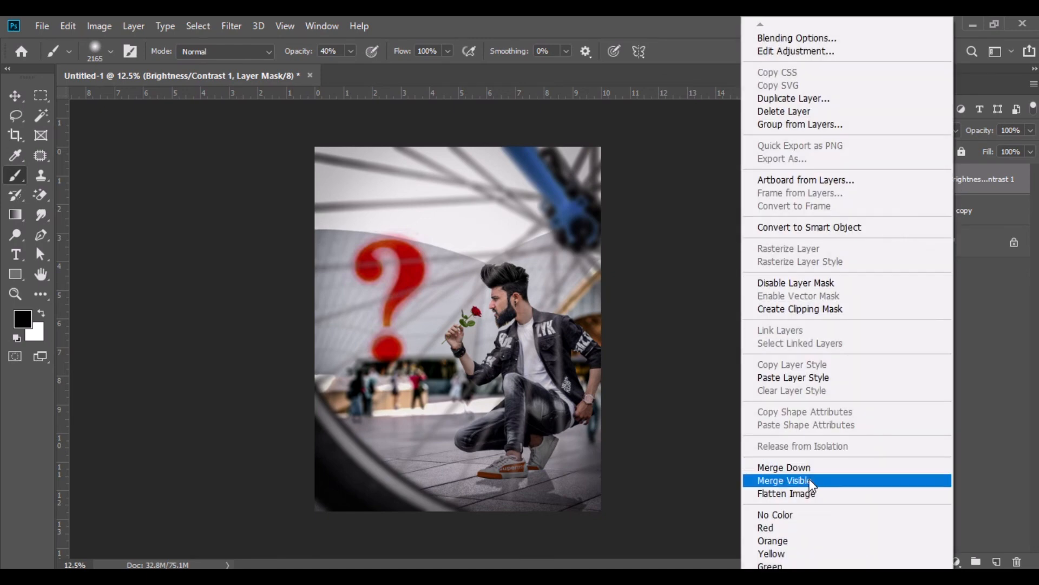
pyautogui.click(786, 480)
# - Bring the pink heart from Pink_Love_Heart_PNG_Picture.png into Untitled-1 and place it in the sky near the image's upper edge
pyautogui.click(18, 100)
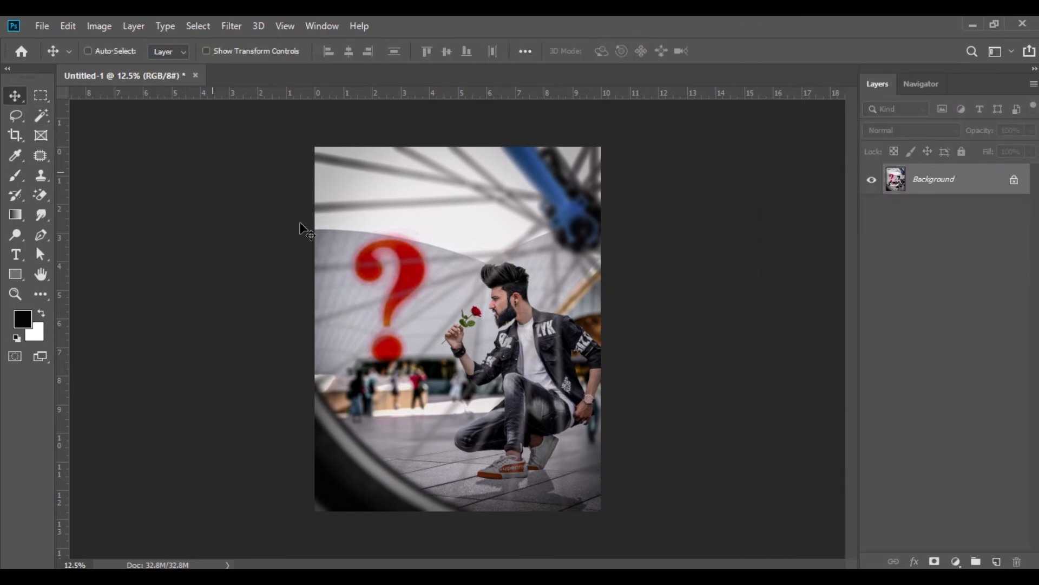
pyautogui.click(426, 577)
pyautogui.moveTo(505, 210); pyautogui.dragTo(388, 76)
pyautogui.moveTo(332, 160); pyautogui.dragTo(460, 195)
# - Scale the pink heart proportionally to 171% and centre it horizontally above the model at the image's upper edge
pyautogui.click(67, 26)
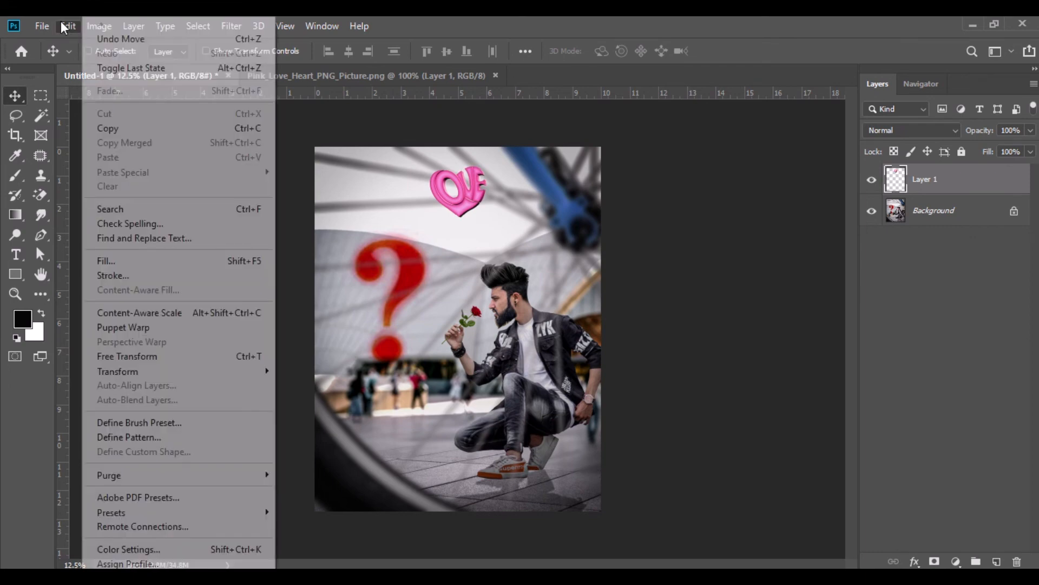
pyautogui.click(226, 356)
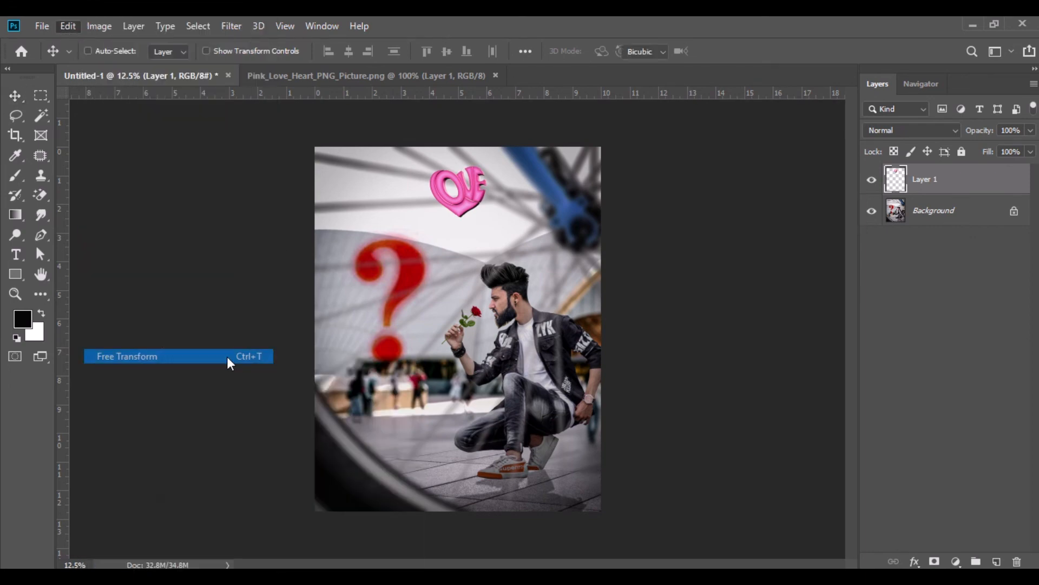
pyautogui.moveTo(334, 54); pyautogui.dragTo(387, 70)
pyautogui.moveTo(461, 186); pyautogui.dragTo(460, 184)
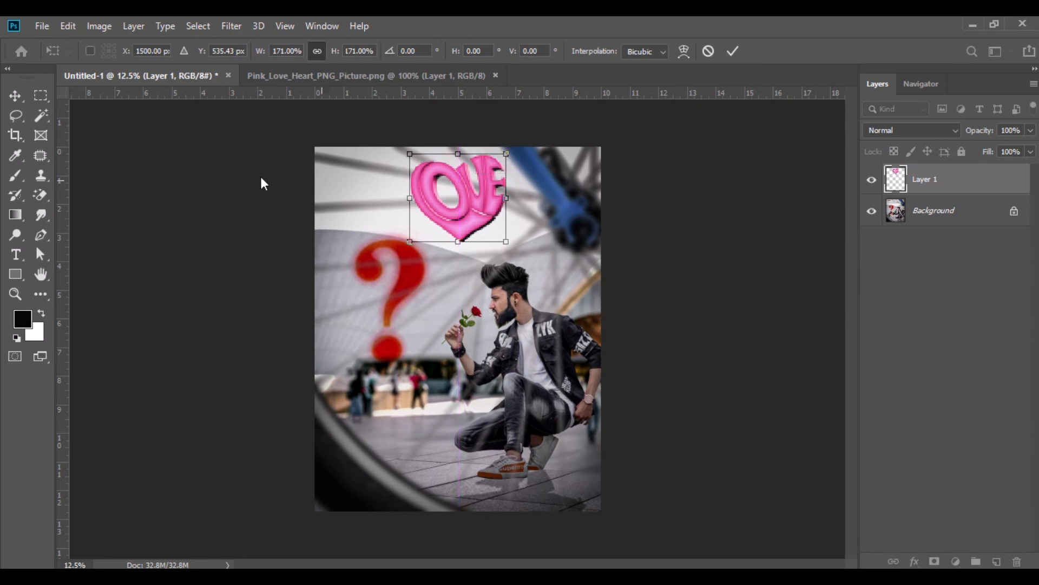
pyautogui.click(15, 96)
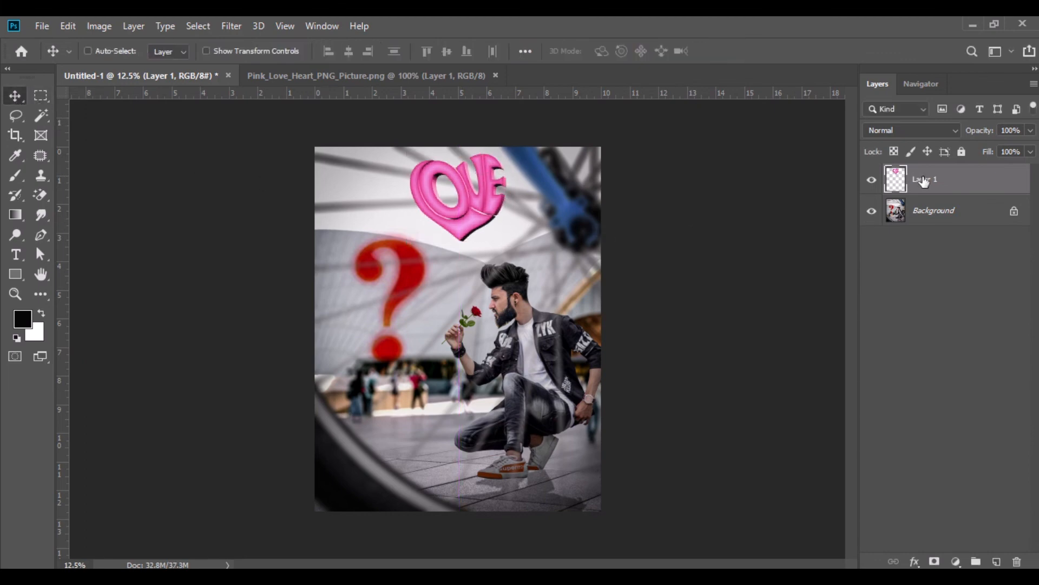
# - Duplicate the heart layer and apply a 72.6-pixel Gaussian Blur to the lower Layer 1 as a glow
pyautogui.moveTo(924, 181); pyautogui.dragTo(997, 562)
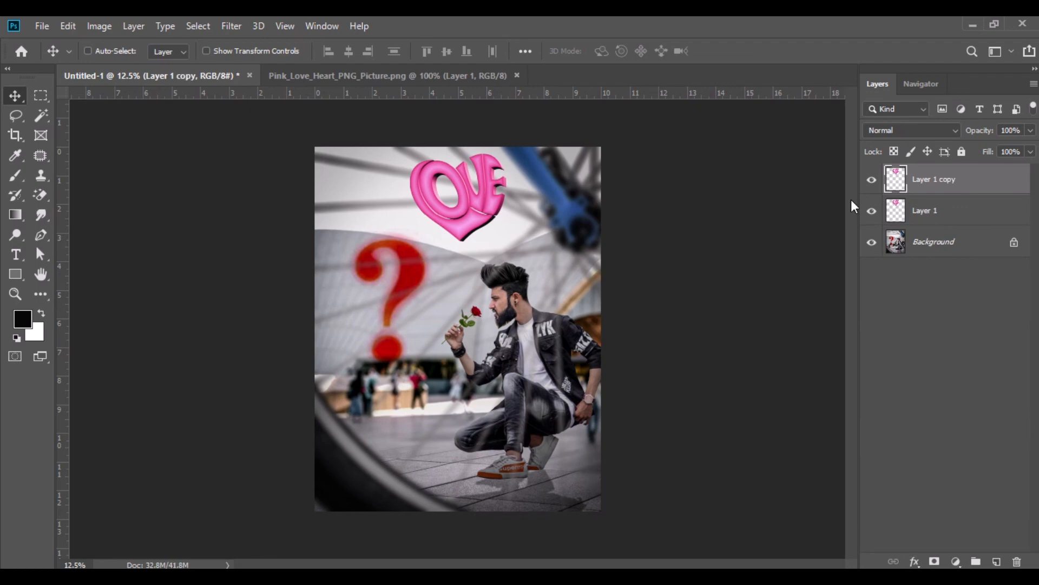
pyautogui.click(909, 213)
pyautogui.click(233, 27)
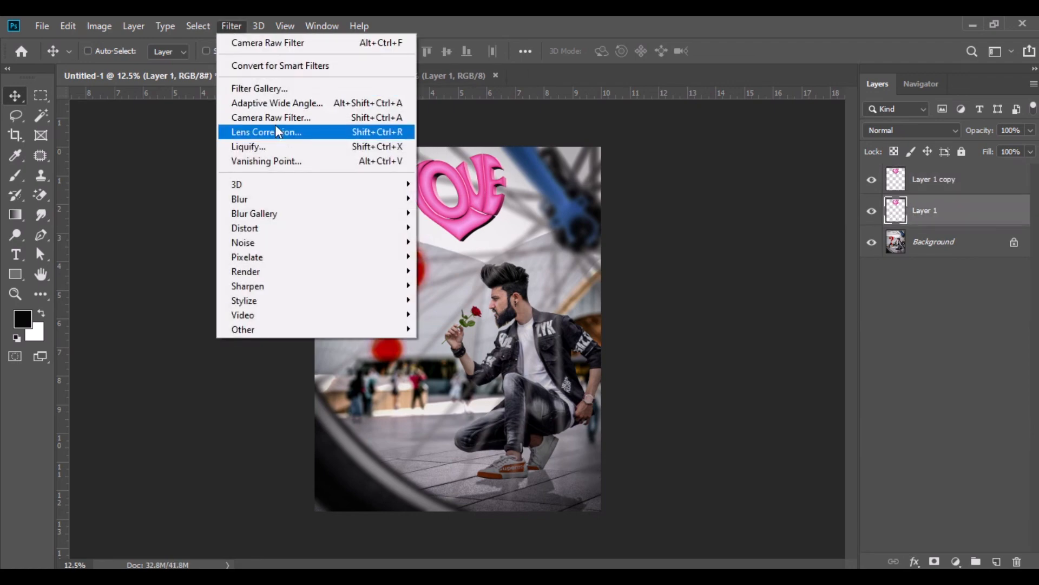
pyautogui.moveTo(260, 199)
pyautogui.click(455, 261)
pyautogui.moveTo(787, 406); pyautogui.dragTo(833, 408)
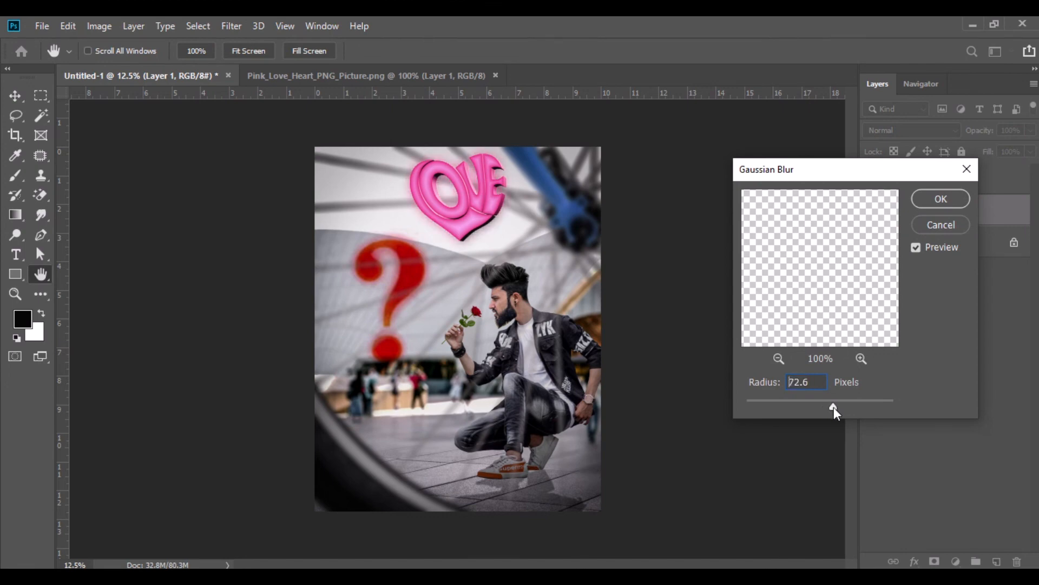
pyautogui.click(938, 205)
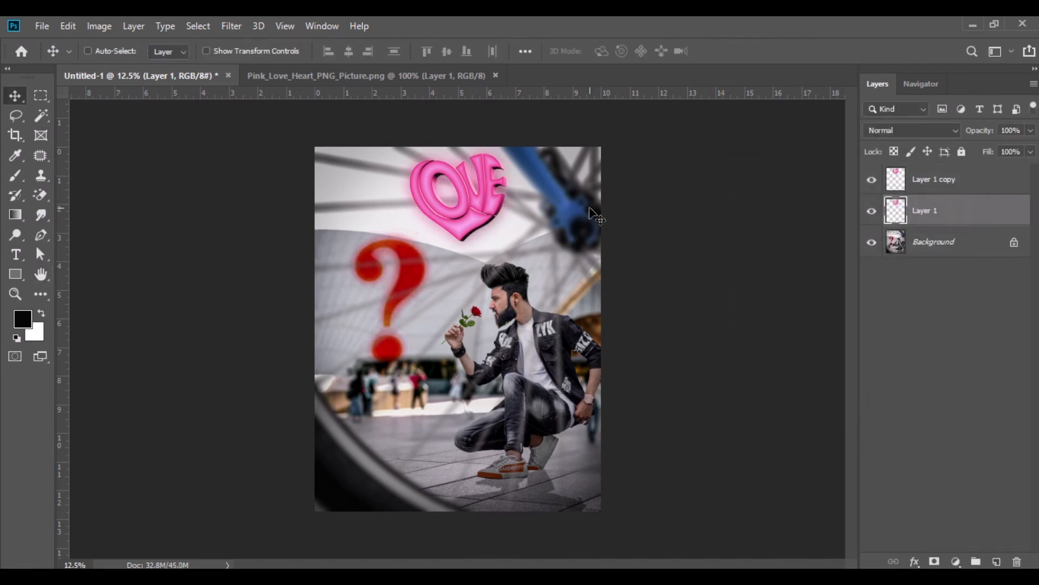
# - Merge all visible layers into the Background and close the Pink_Love_Heart_PNG_Picture.png document
pyautogui.rightClick(928, 187)
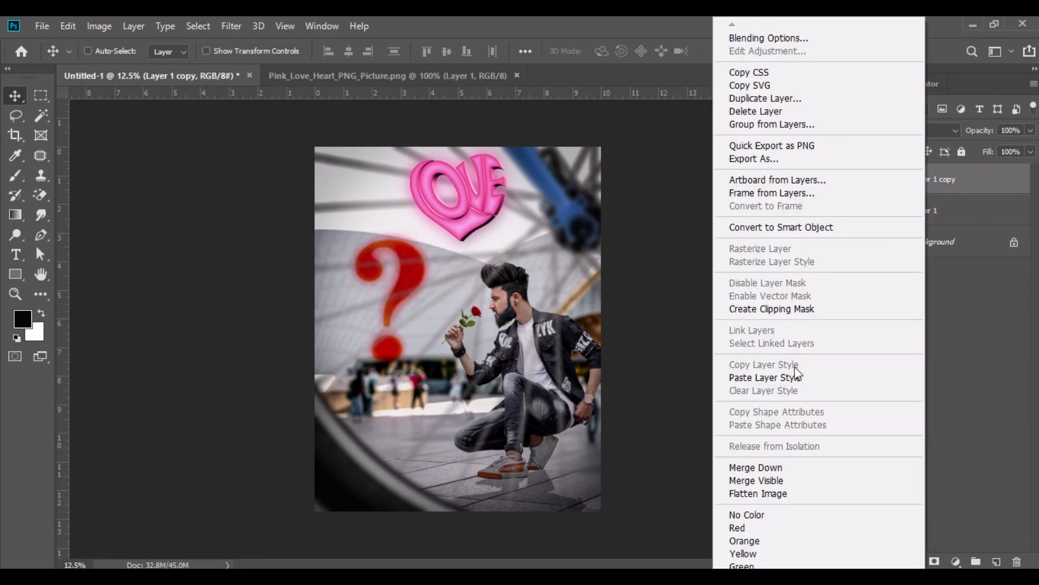
pyautogui.click(776, 484)
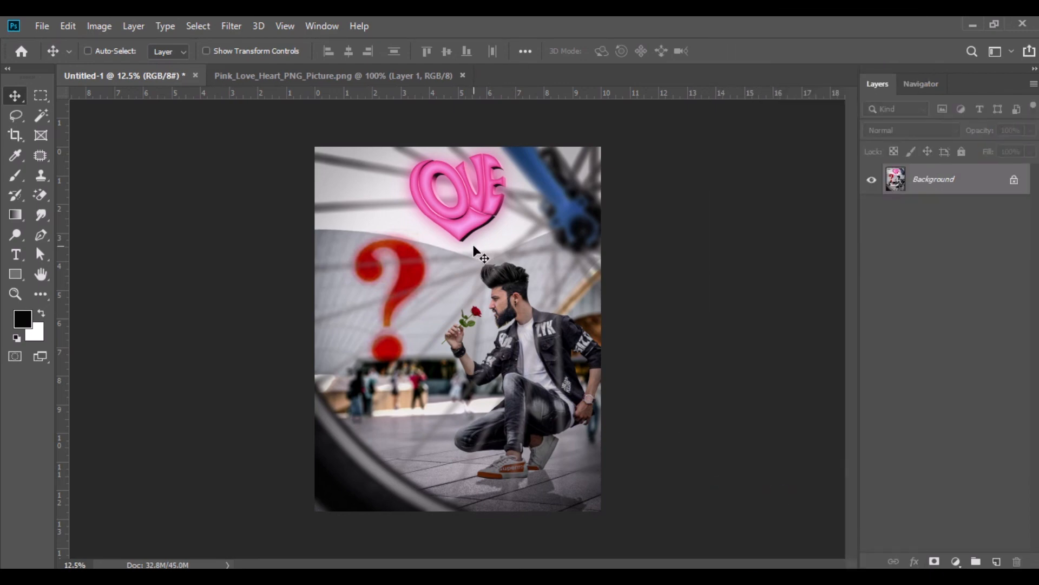
pyautogui.click(463, 77)
# - Review the finished composite enlarged in full screen mode
pyautogui.press('f')
pyautogui.press('f')
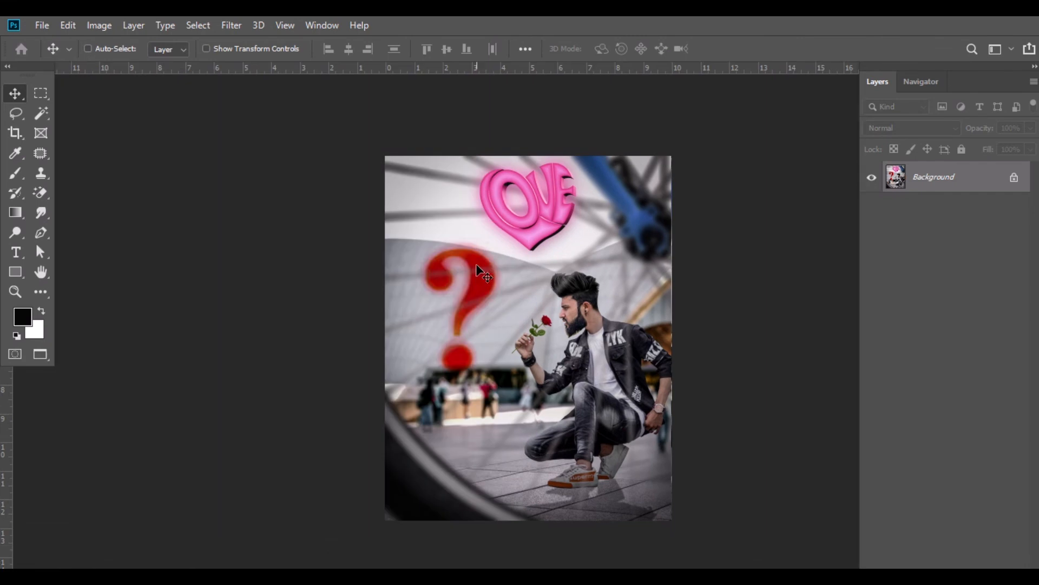
pyautogui.hotkey('ctrl', '+')
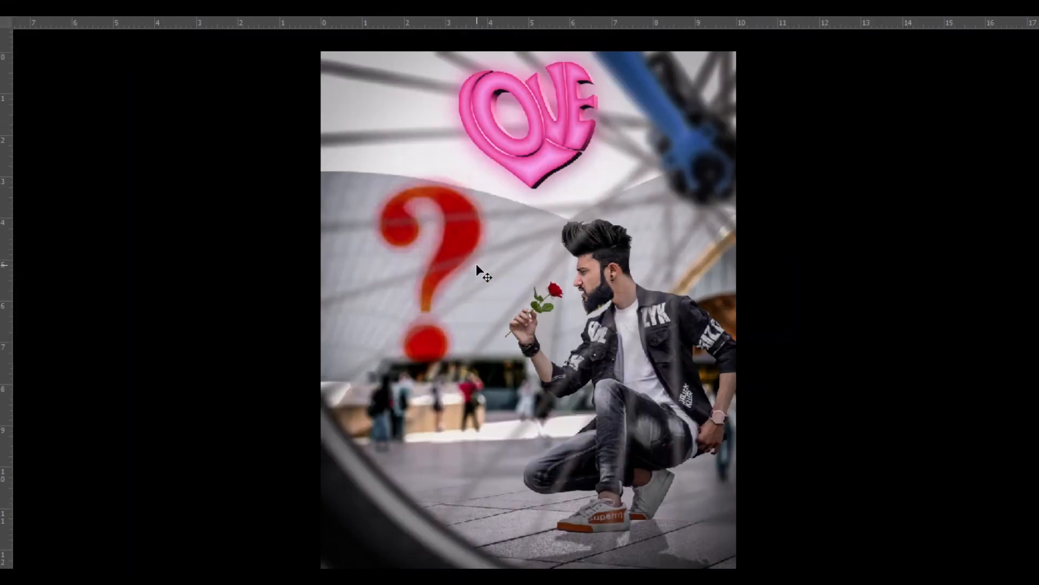